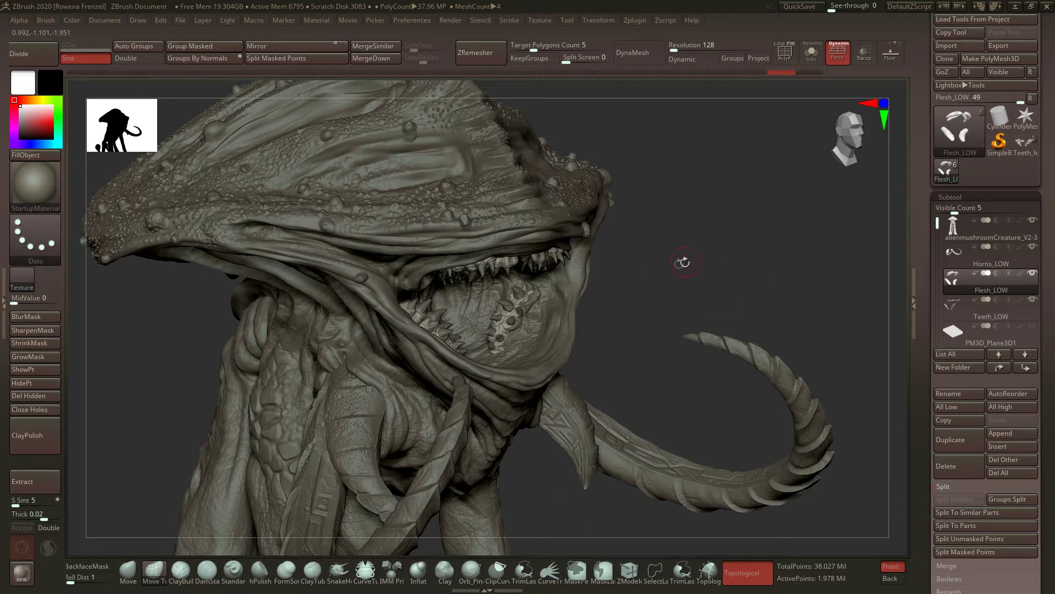
- Hide the creature body, Horns_LOW and Teeth_LOW subtools so only Flesh_LOW is shown, framed in the view
left_click(1032, 221)
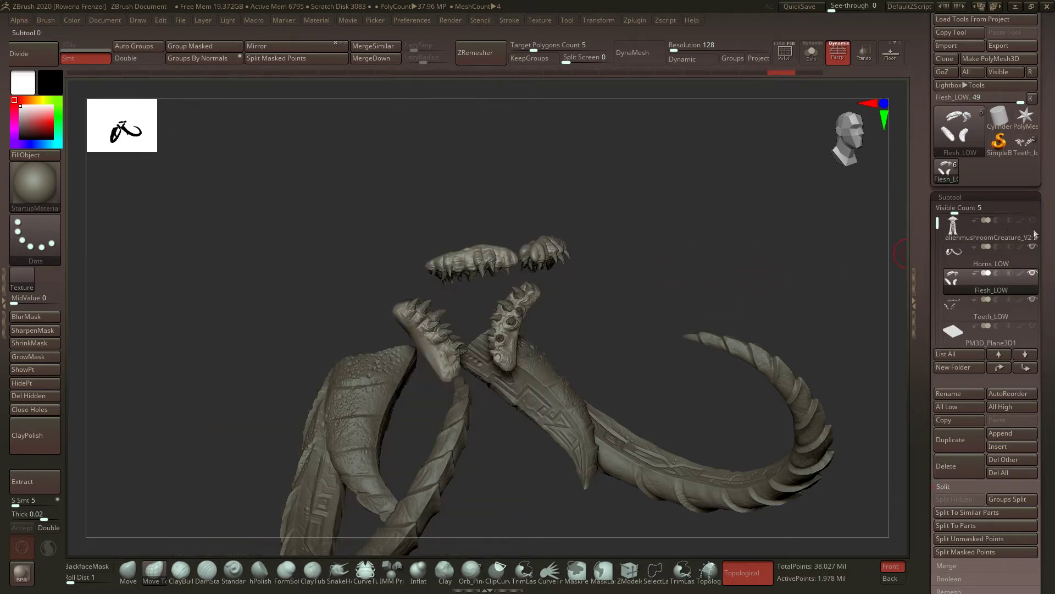
left_click(1033, 246)
key("f")
left_click_drag(740, 311, 775, 324, "alt")
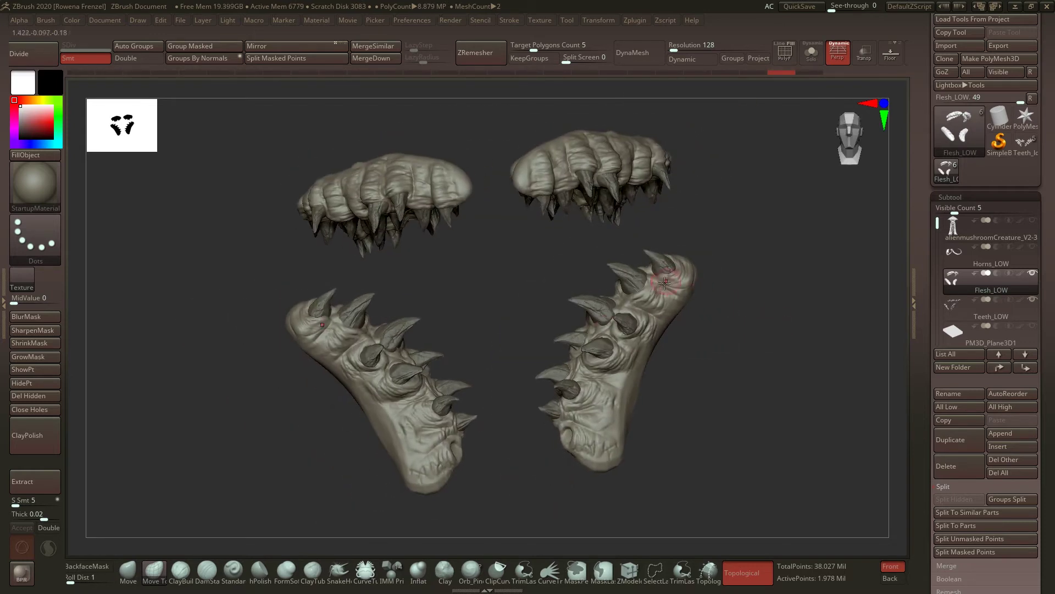
left_click(1032, 301)
left_click_drag(758, 325, 744, 363)
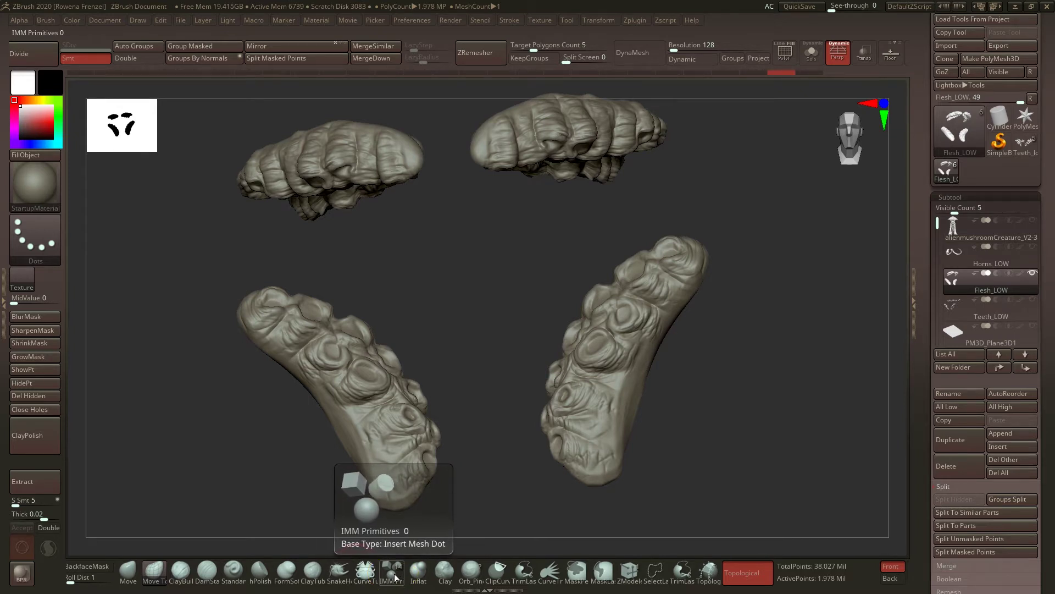
- Choose the IMM Primitives brush with the PolySphere mesh for inserting
left_click(45, 24)
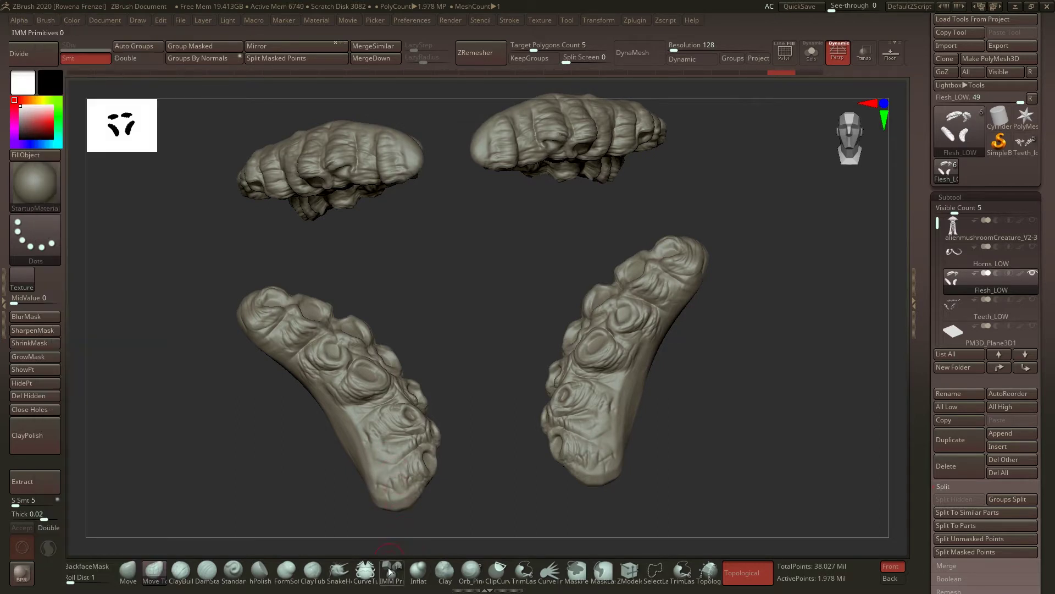
left_click(388, 572)
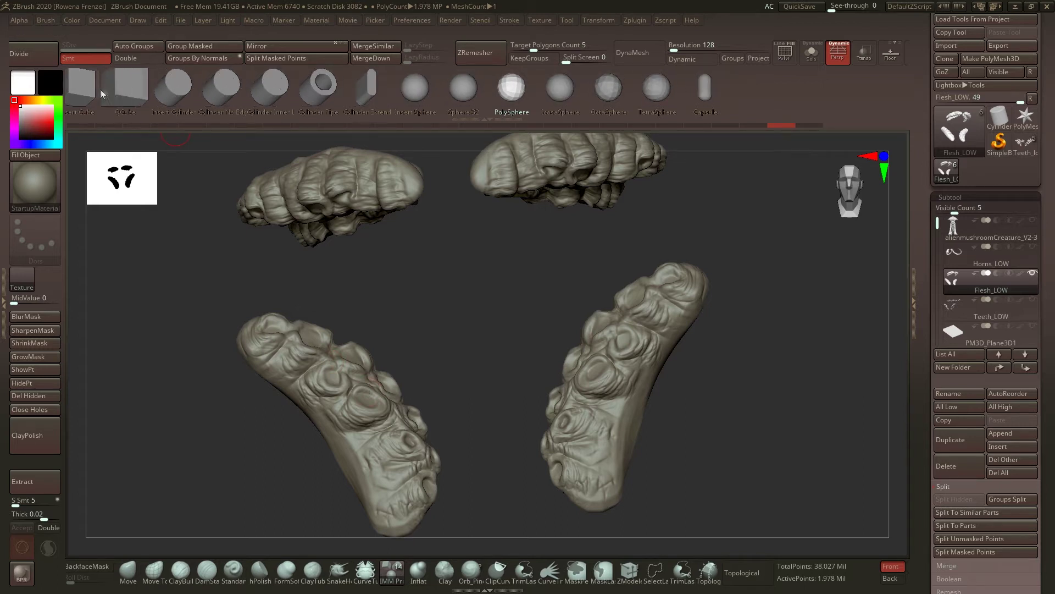
left_click(512, 97)
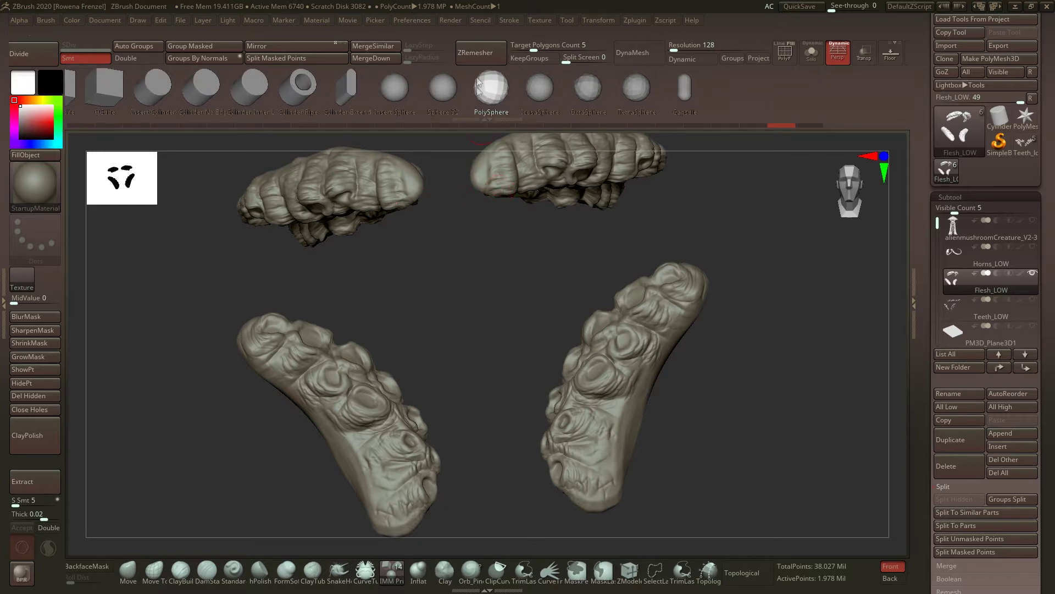
- Try inserting three mirrored PolySpheres on the lower gum's tooth sockets and check how they sit on the surface
mouse_move(477, 314)
left_mouse_down("alt")
mouse_move(486, 233)
mouse_move(476, 281)
mouse_move(509, 287)
left_mouse_up("alt")
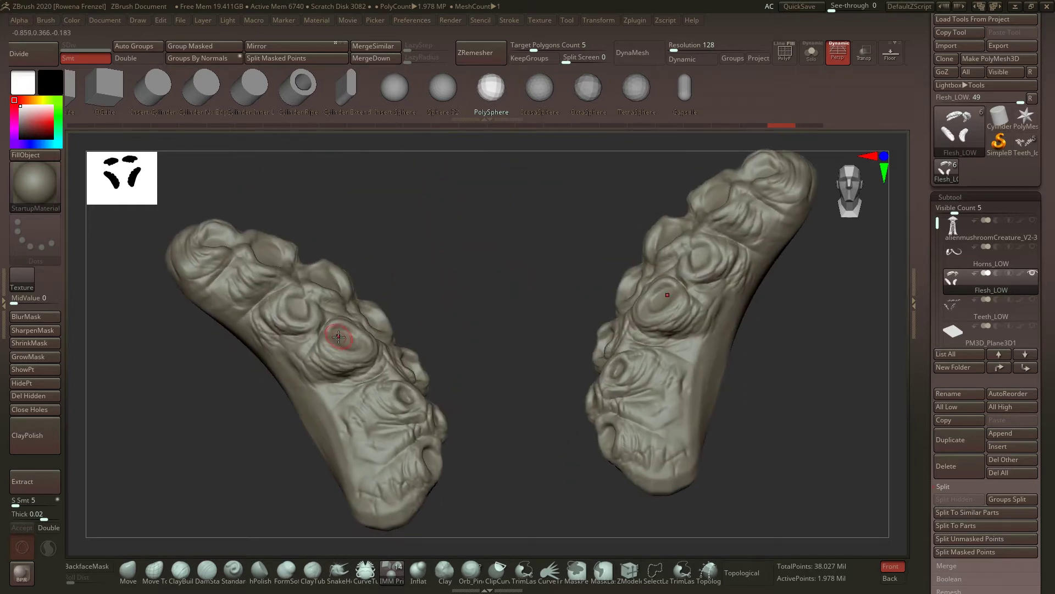
mouse_move(421, 292)
left_mouse_down()
mouse_move(454, 270)
mouse_move(438, 266)
left_mouse_up()
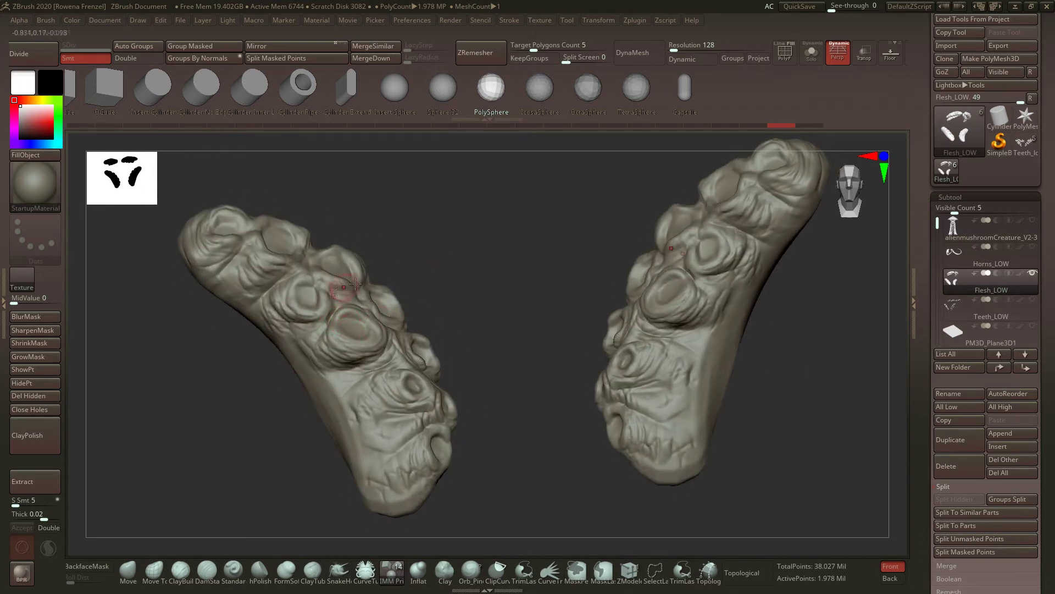
left_click_drag(355, 329, 327, 309)
left_click_drag(283, 240, 304, 259)
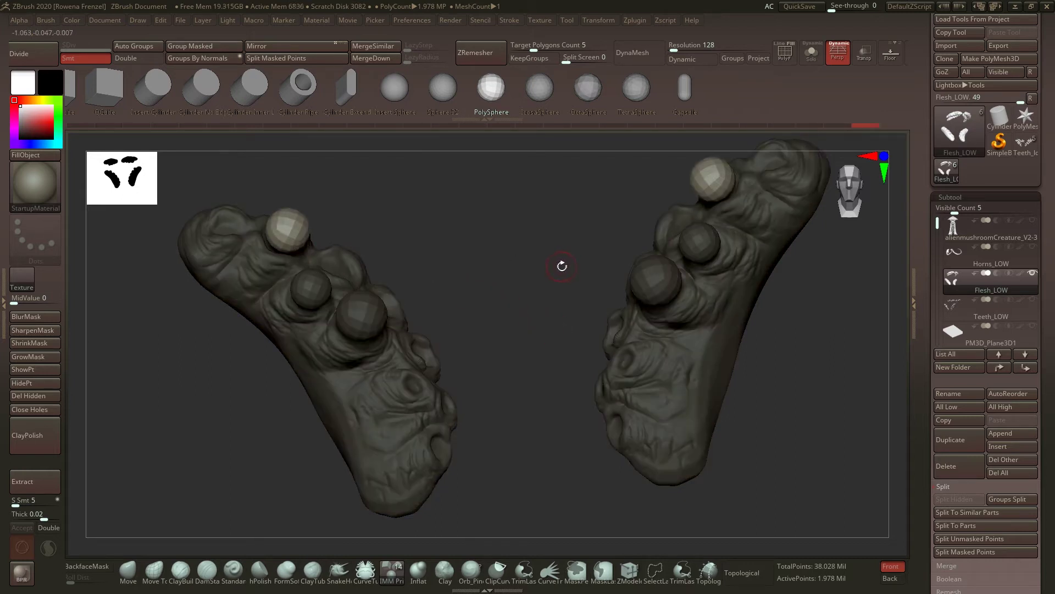
left_click_drag(447, 273, 474, 255)
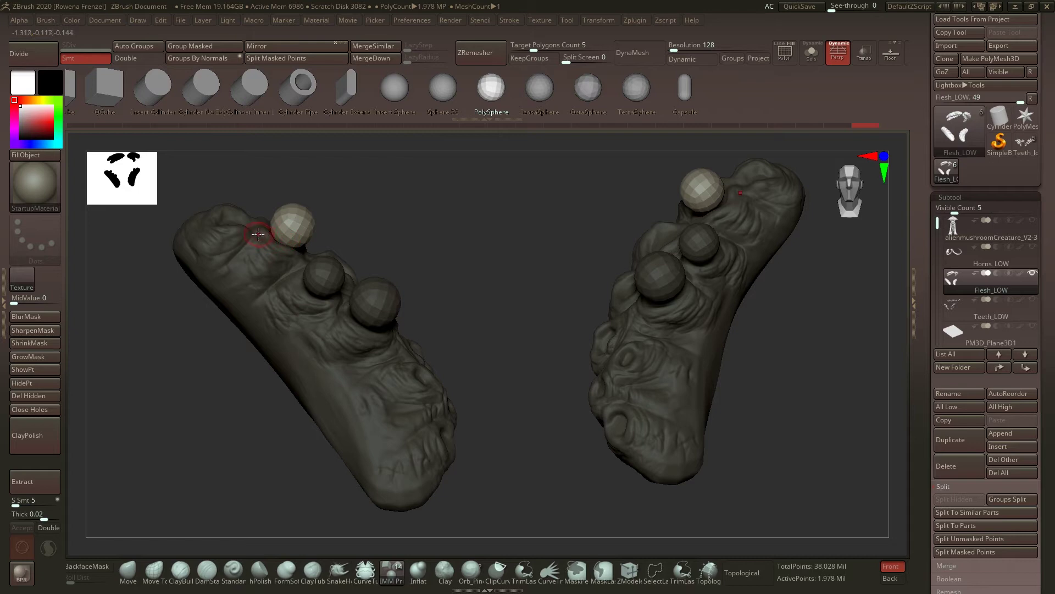
left_click_drag(448, 273, 363, 286)
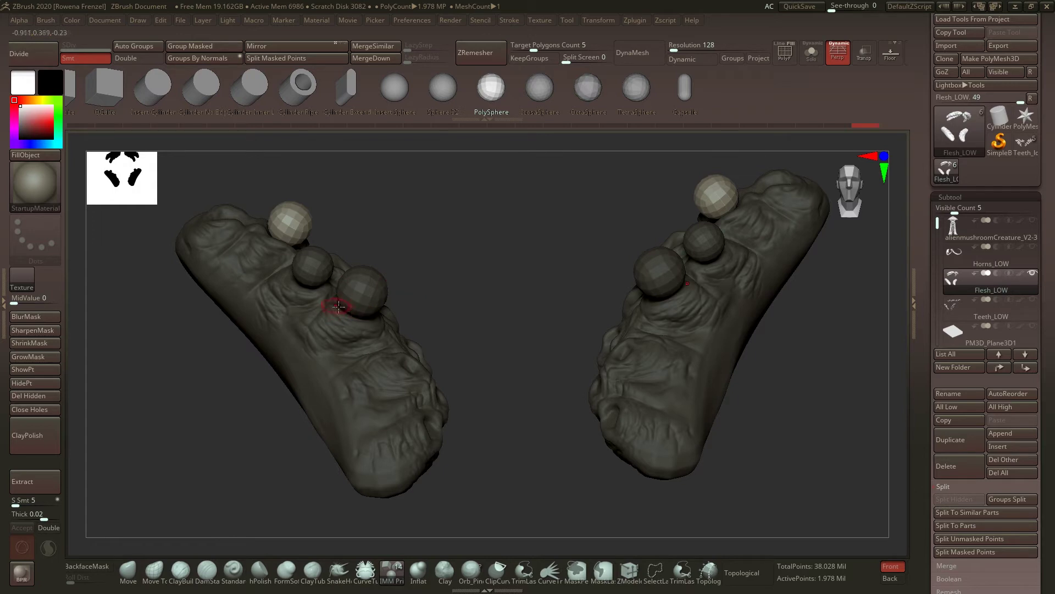
left_click_drag(434, 267, 450, 269)
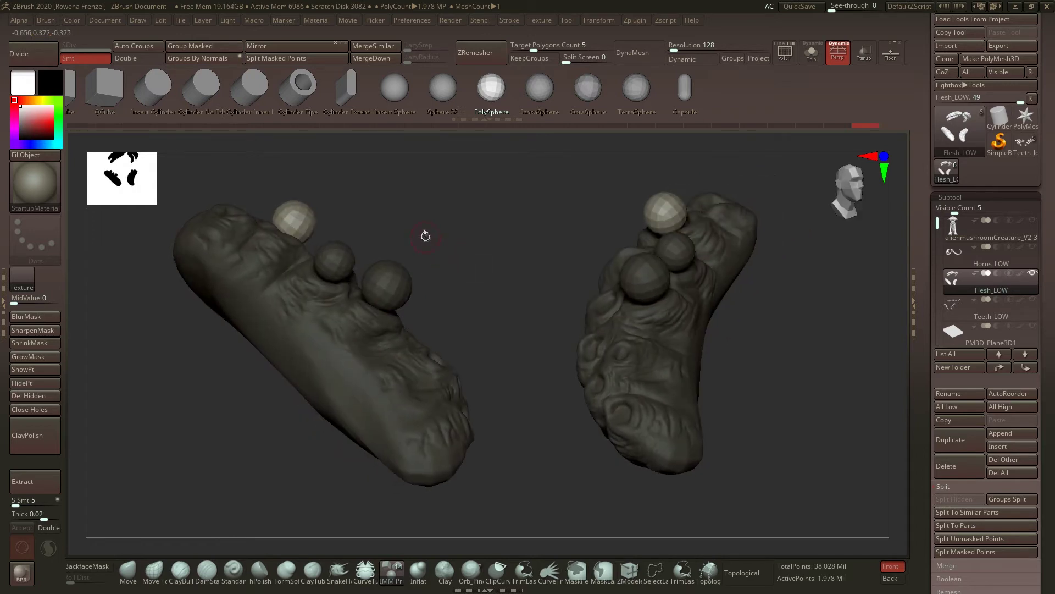
left_click_drag(427, 235, 461, 308, "alt")
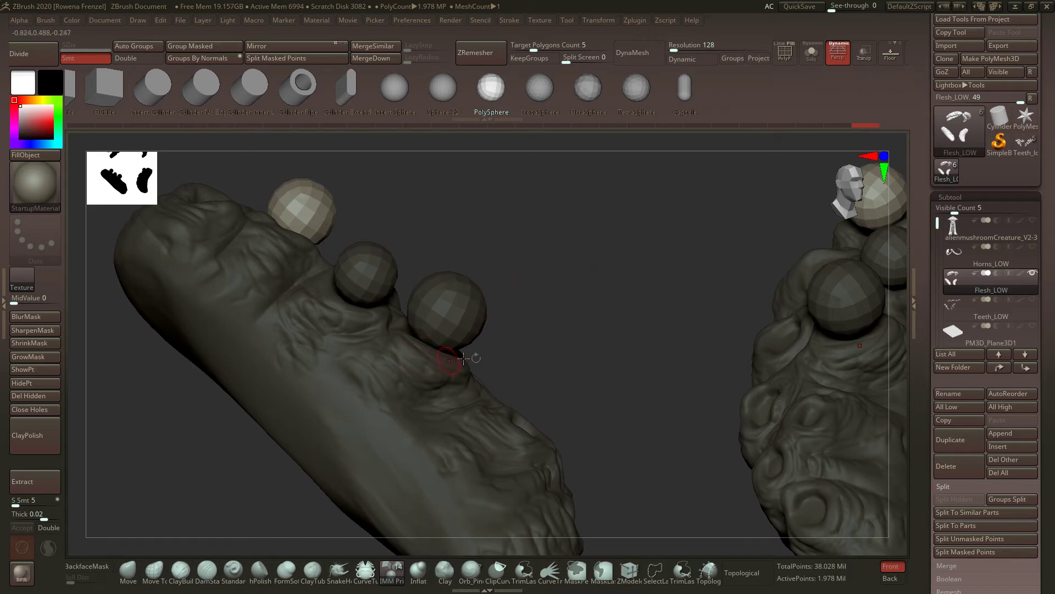
mouse_move(536, 253)
left_mouse_down()
mouse_move(440, 294)
mouse_move(490, 299)
mouse_move(533, 252)
mouse_move(561, 250)
mouse_move(513, 258)
mouse_move(513, 271)
left_mouse_up()
- Undo the three PolySphere insertions on the gums
key("ctrl+z")
key("ctrl+z")
key("ctrl+z")
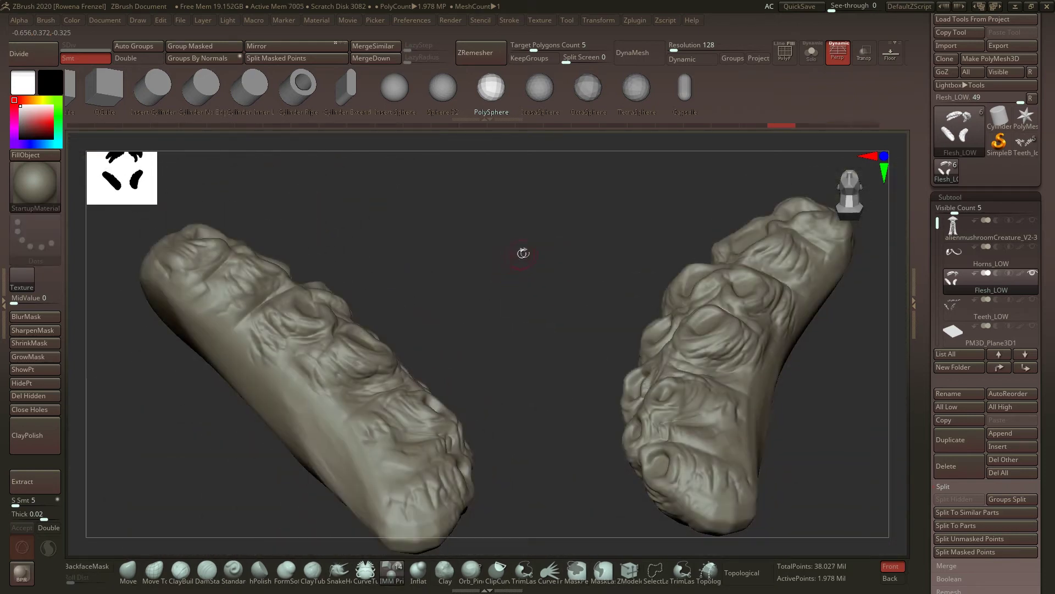
left_click_drag(541, 242, 474, 223)
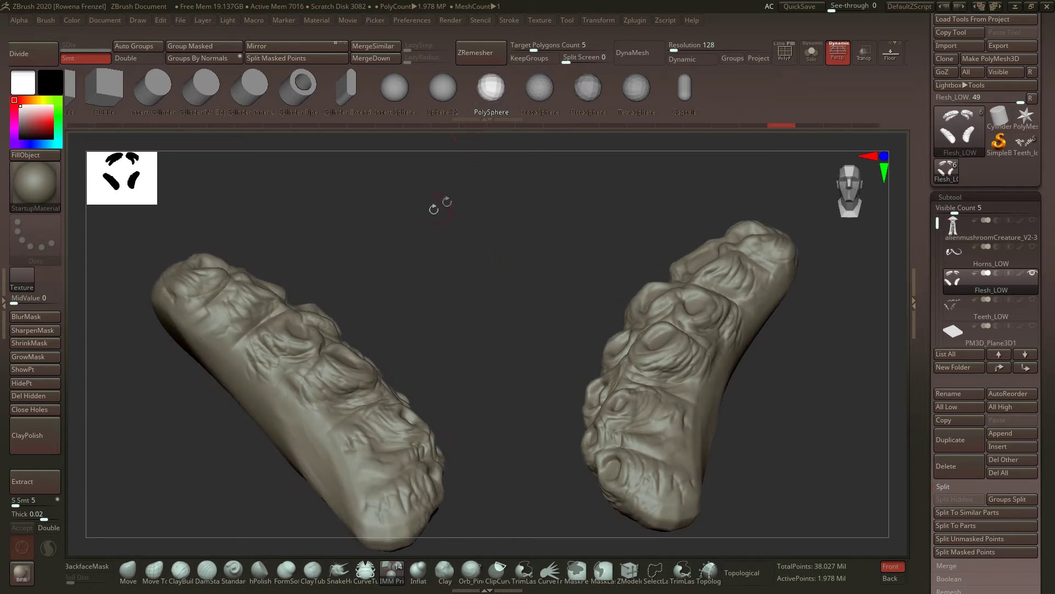
- Set the IMM Primitives brush's depth Imbed value to 0
left_click(45, 21)
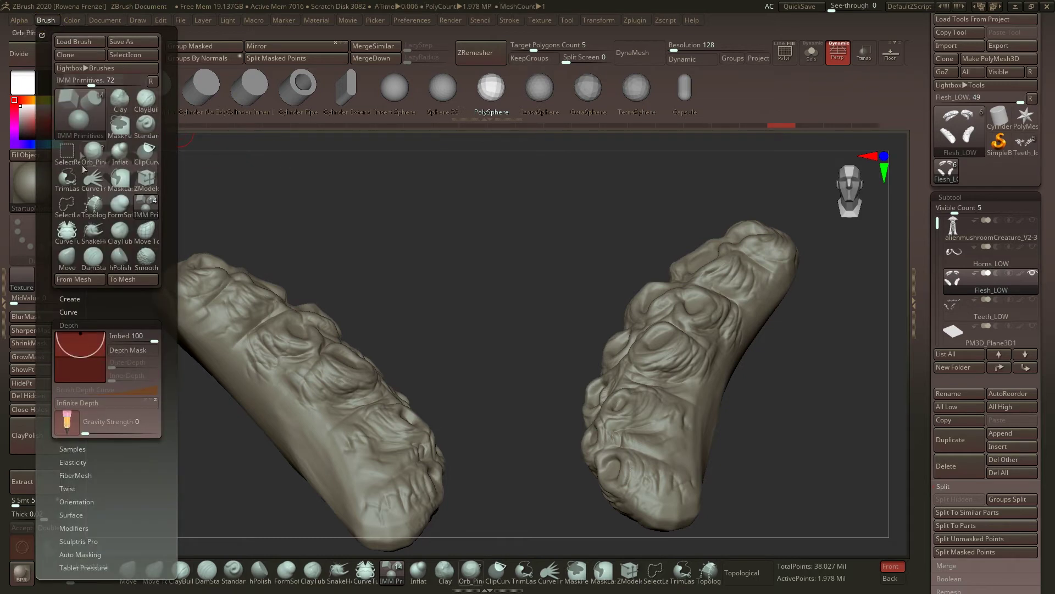
left_click(69, 325)
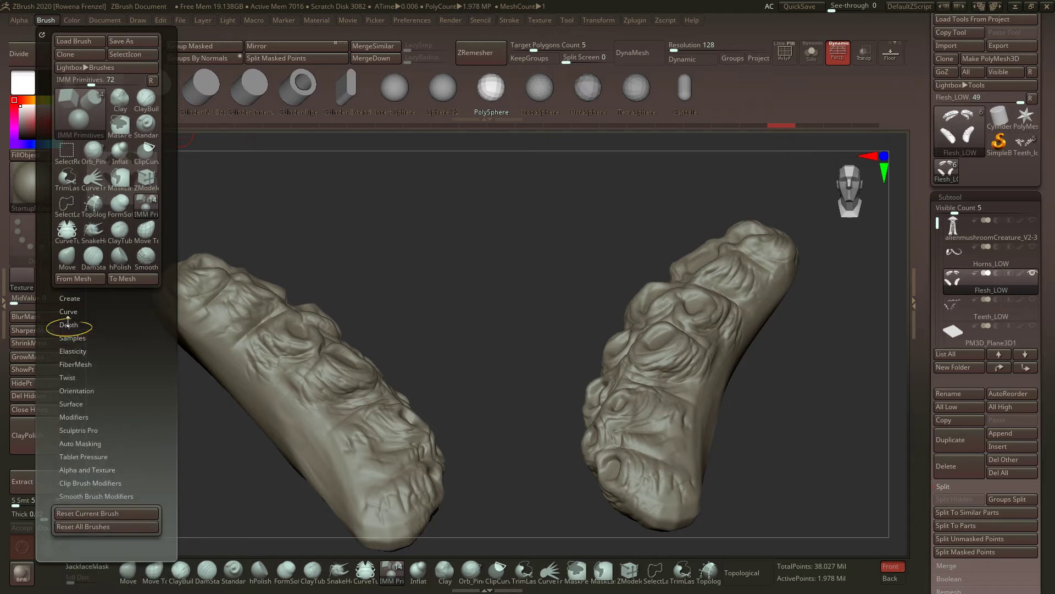
left_click(67, 325)
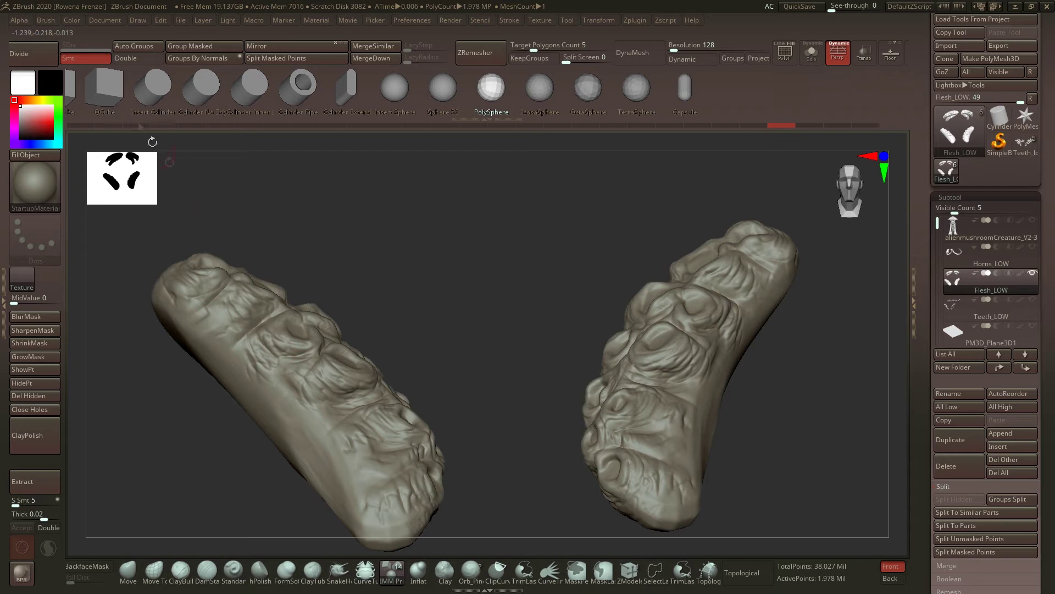
left_click(47, 20)
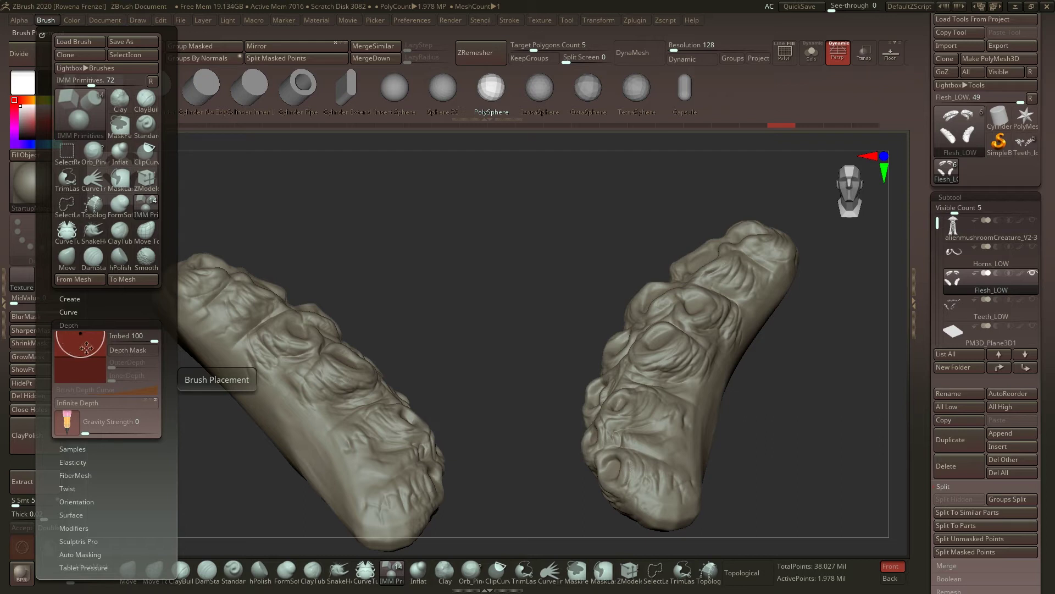
mouse_move(86, 347)
left_mouse_down()
mouse_move(77, 344)
mouse_move(84, 363)
left_mouse_up()
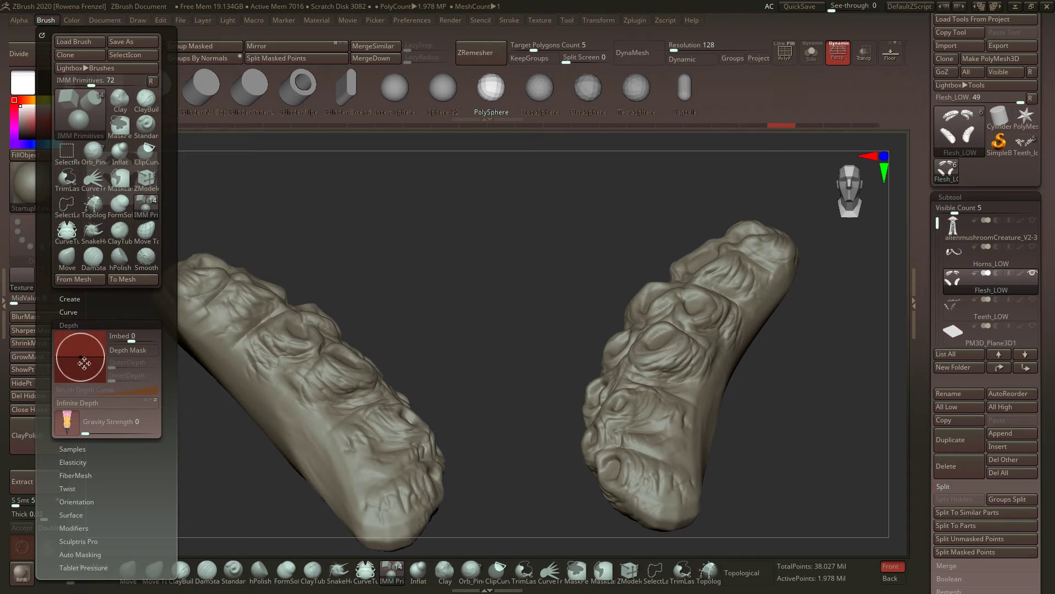
- Insert mirrored PolySpheres, sized to fit, into all the tooth sockets along the lower gum pieces
mouse_move(400, 259)
left_mouse_down()
mouse_move(409, 258)
mouse_move(412, 314)
mouse_move(325, 376)
mouse_move(396, 383)
left_mouse_up()
left_click_drag(287, 340, 299, 352)
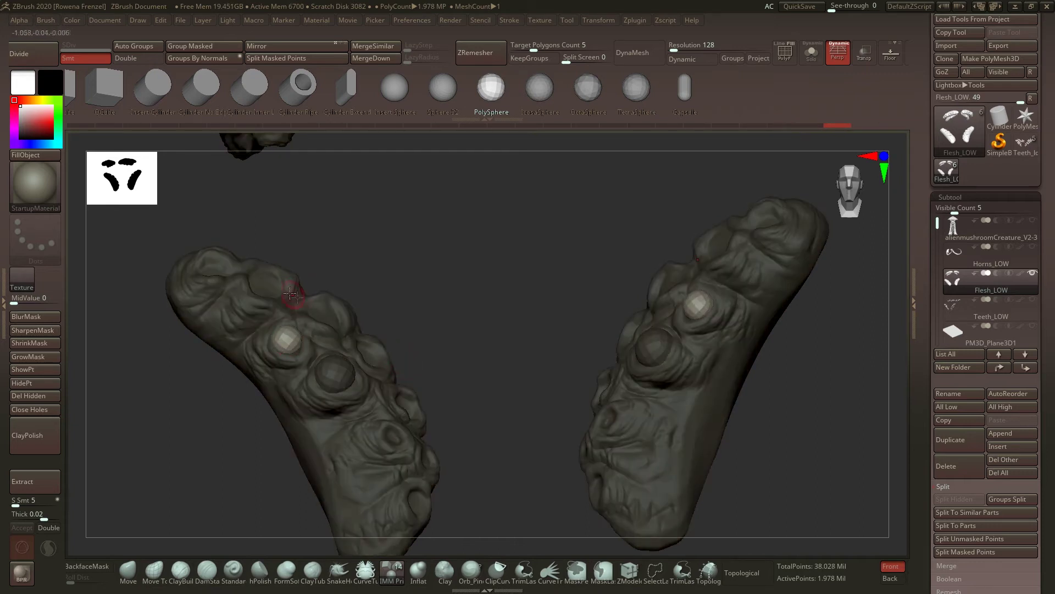
left_click_drag(266, 285, 280, 296)
left_click_drag(209, 268, 227, 274)
left_click_drag(327, 309, 382, 362)
left_click_drag(471, 318, 457, 330)
left_click_drag(401, 389, 411, 396)
left_click_drag(383, 432, 411, 491)
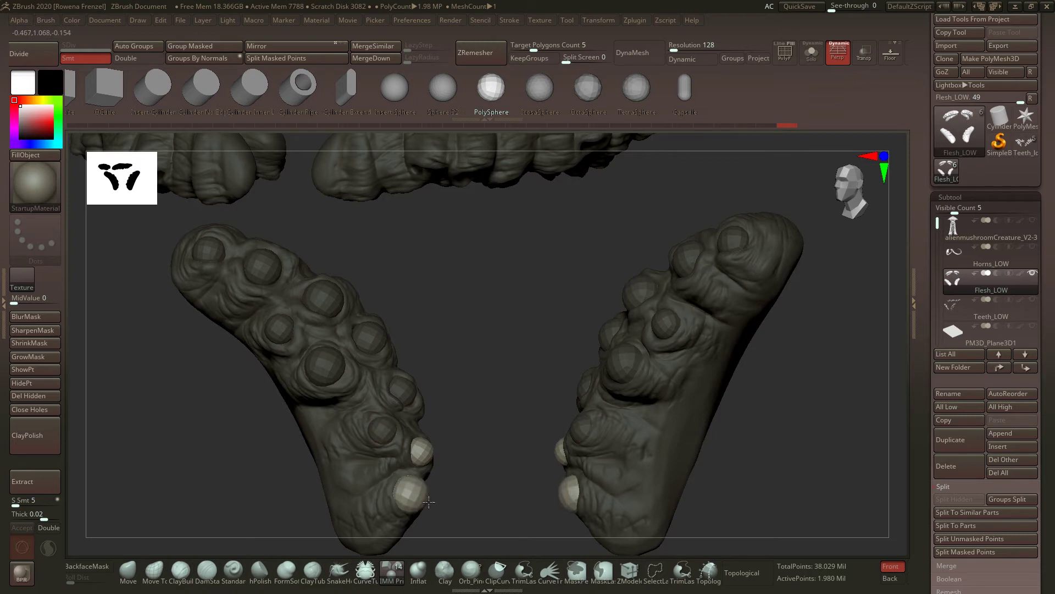
left_click_drag(474, 319, 475, 352)
left_click_drag(488, 301, 499, 311)
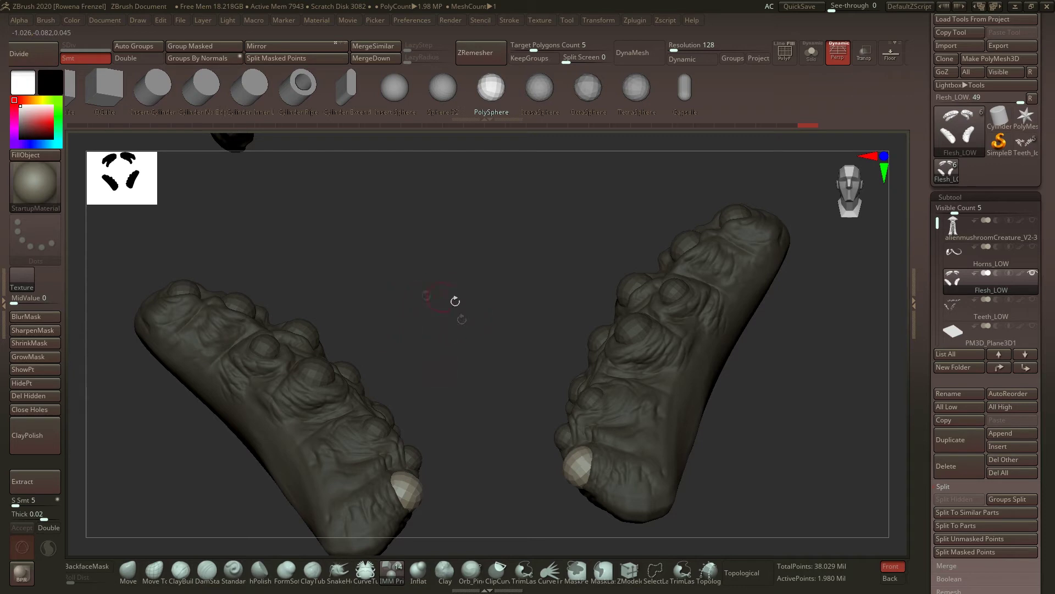
- Turn on the PolyF display to show the polygroups and clear the mask from the gums and spheres
left_click(785, 53)
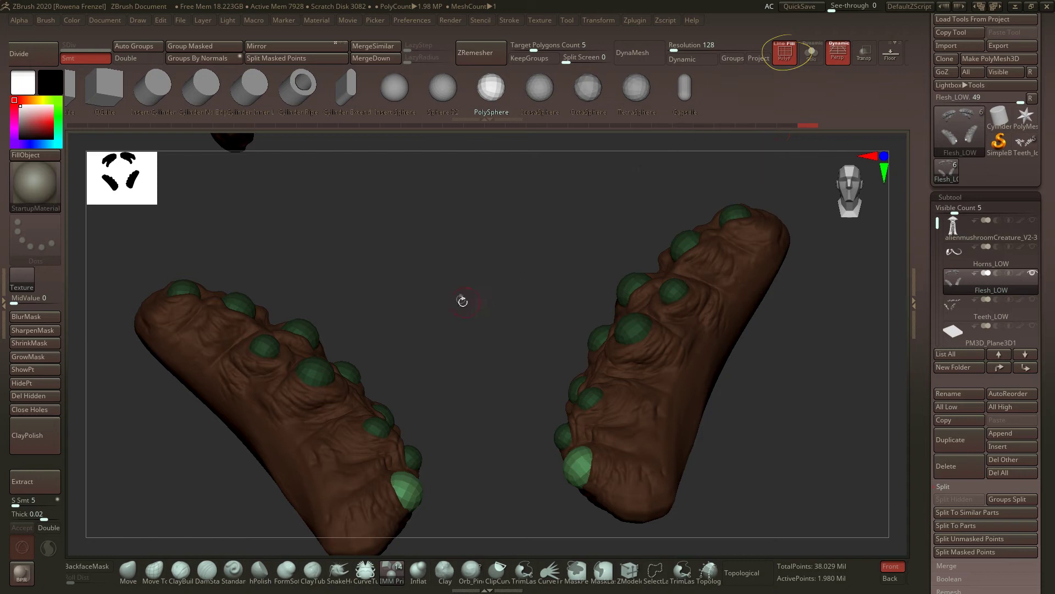
mouse_move(457, 275)
left_mouse_down()
mouse_move(456, 266)
mouse_move(456, 278)
left_mouse_up()
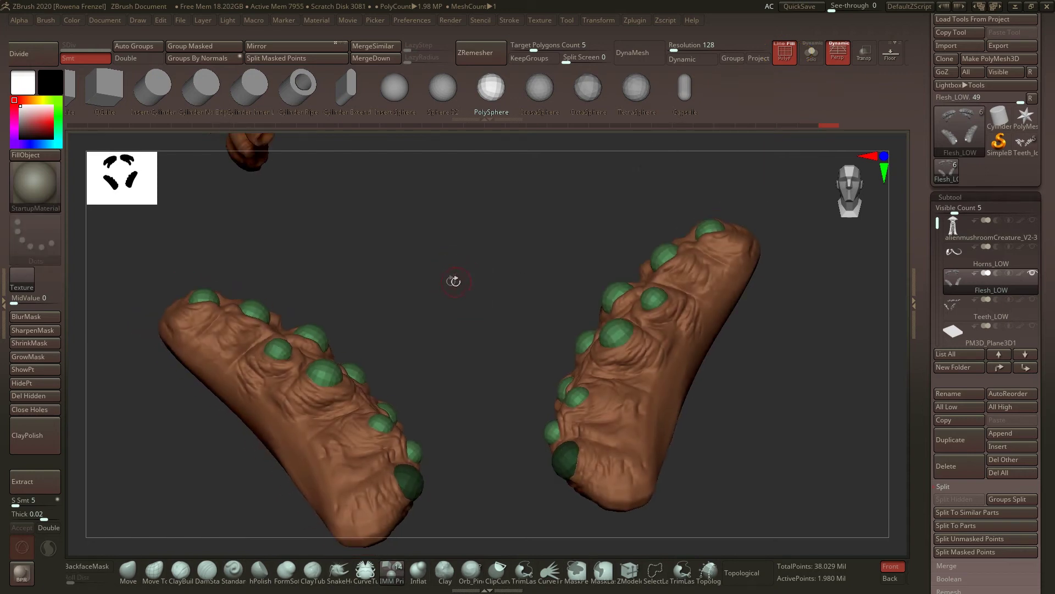
left_click_drag(438, 317, 426, 341)
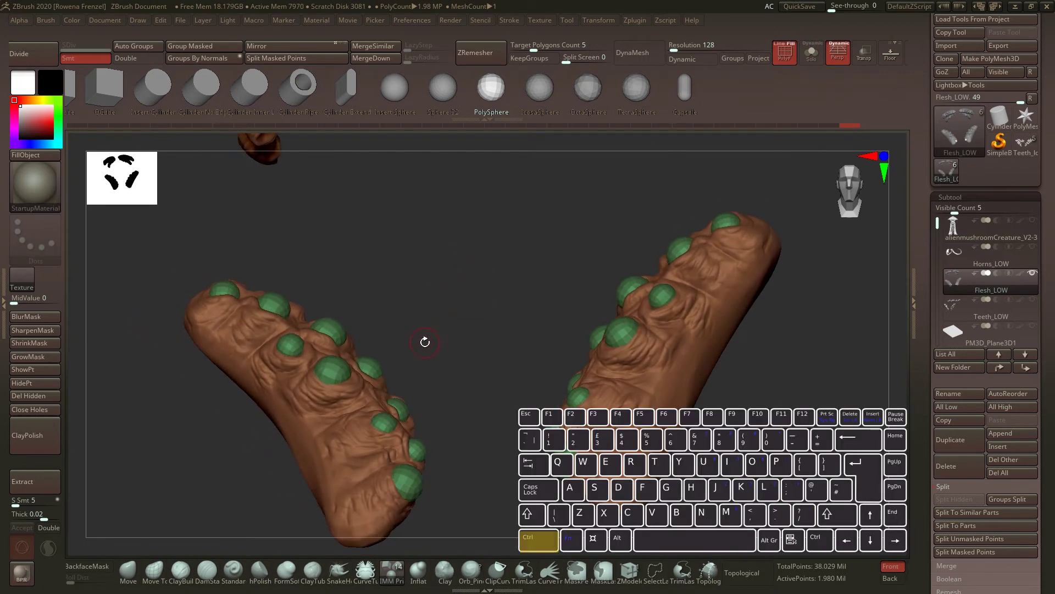
- Isolate the spheres' polygroup, mask all the spheres, and unhide the rest of the Flesh_LOW mesh
key("shift")
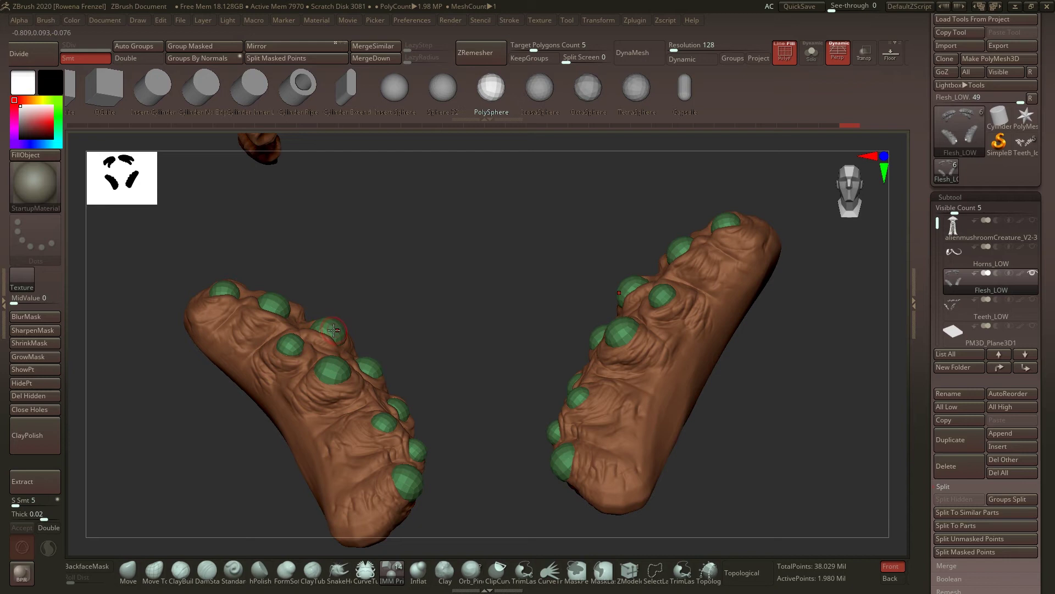
key("ctrl+shift")
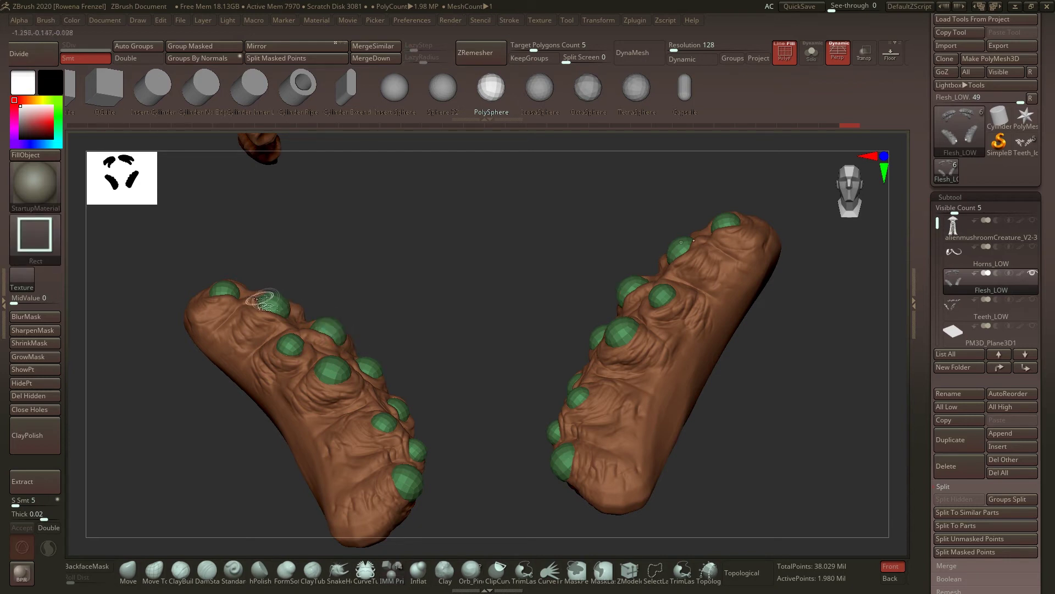
left_click(331, 370, "ctrl+shift")
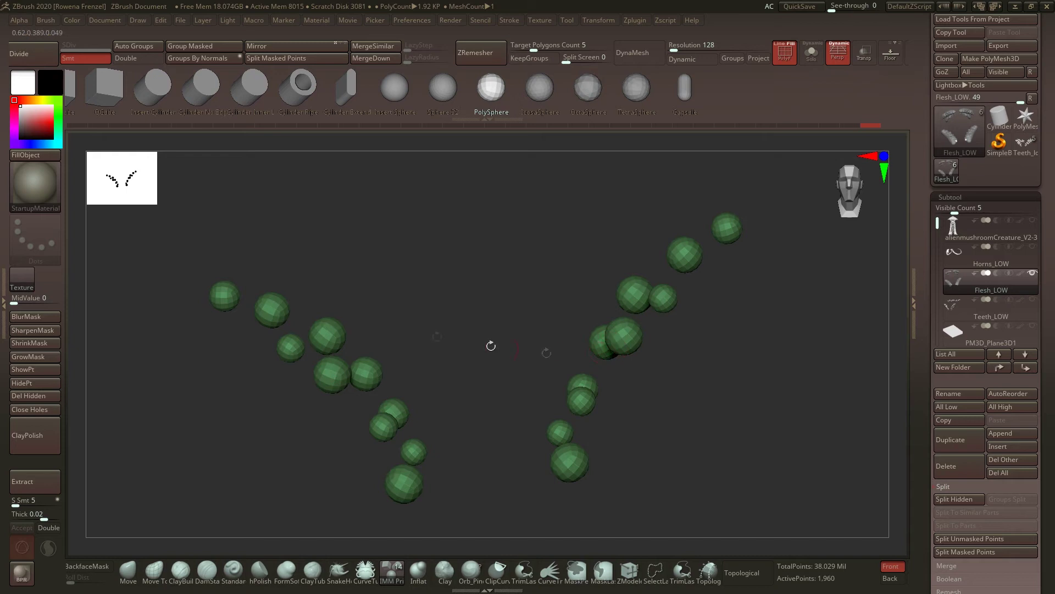
left_click_drag(183, 167, 797, 525, "ctrl")
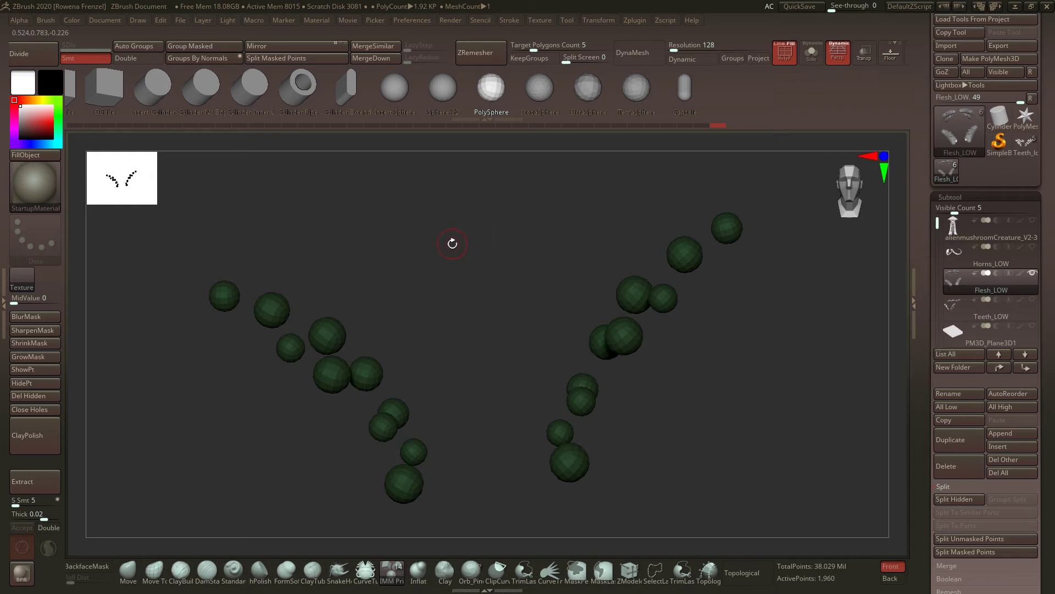
left_click(456, 223, "ctrl+shift")
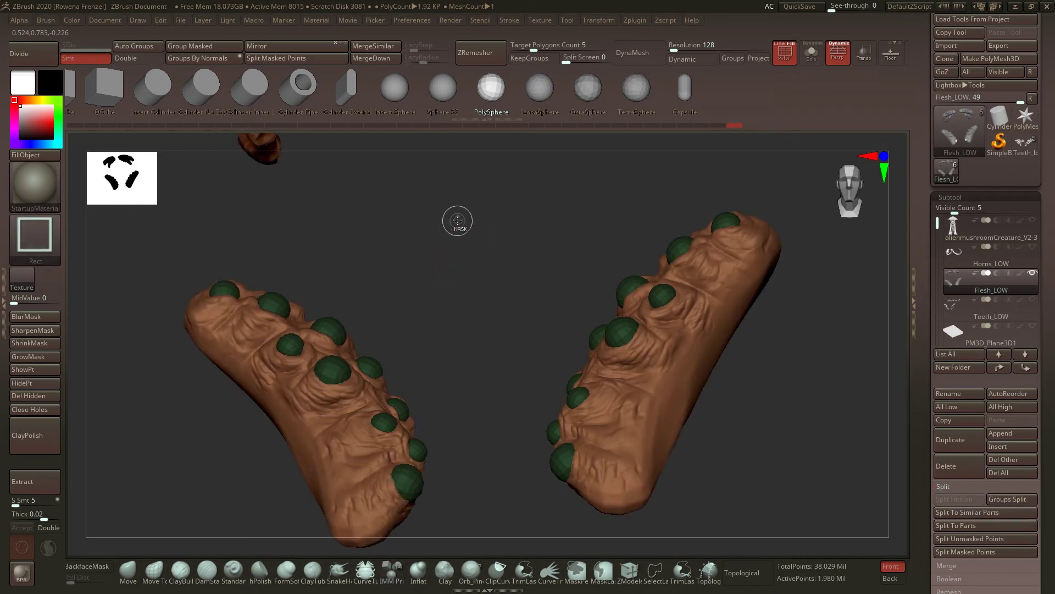
- Split the masked spheres off Flesh_LOW into a separate subtool
left_click_drag(434, 294, 379, 308)
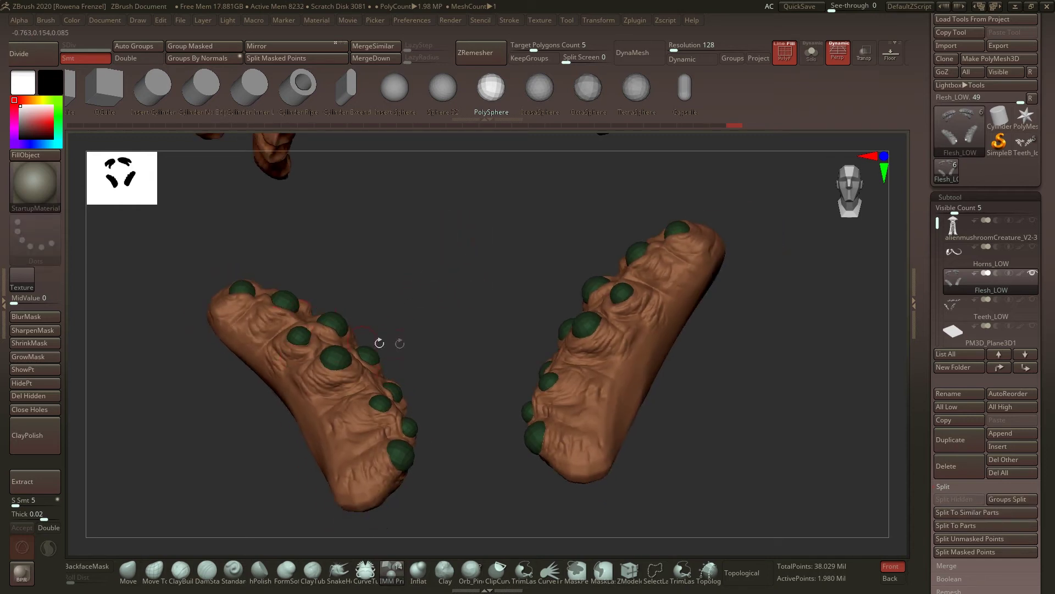
left_click_drag(463, 259, 489, 293)
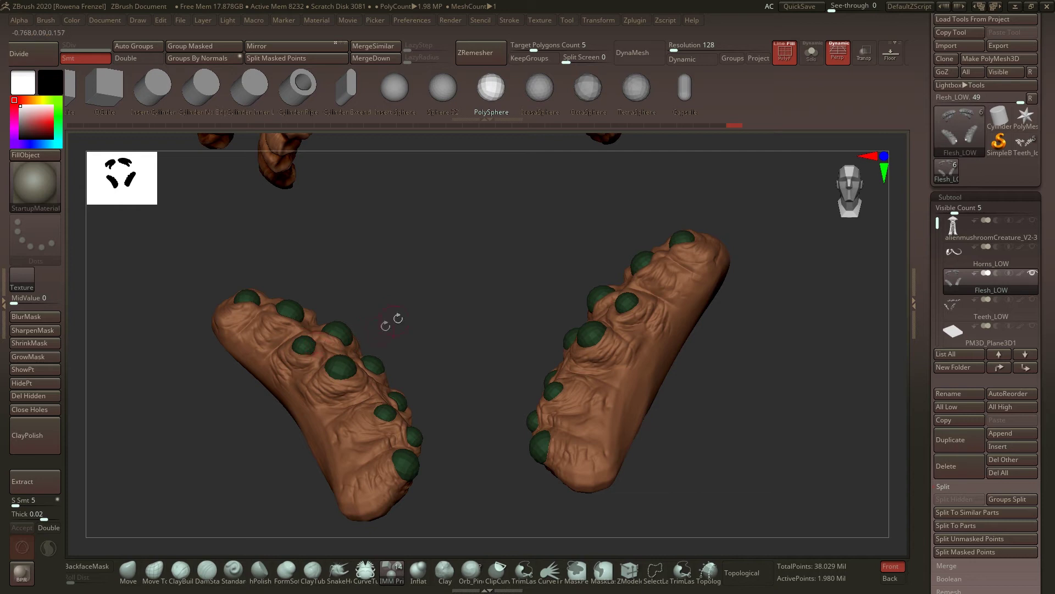
left_click_drag(416, 306, 304, 348)
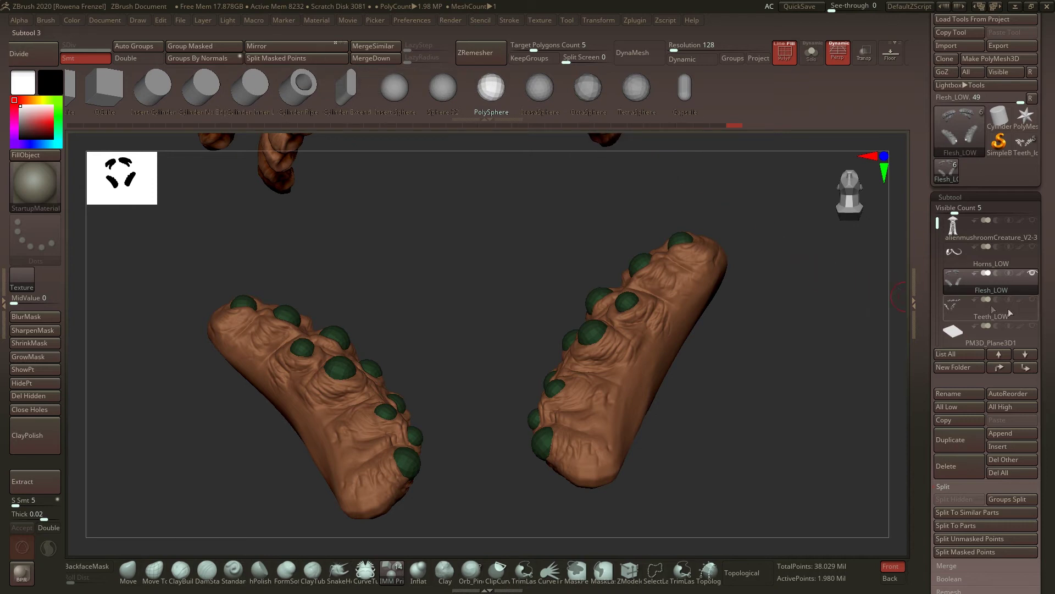
left_click_drag(1046, 313, 1045, 263)
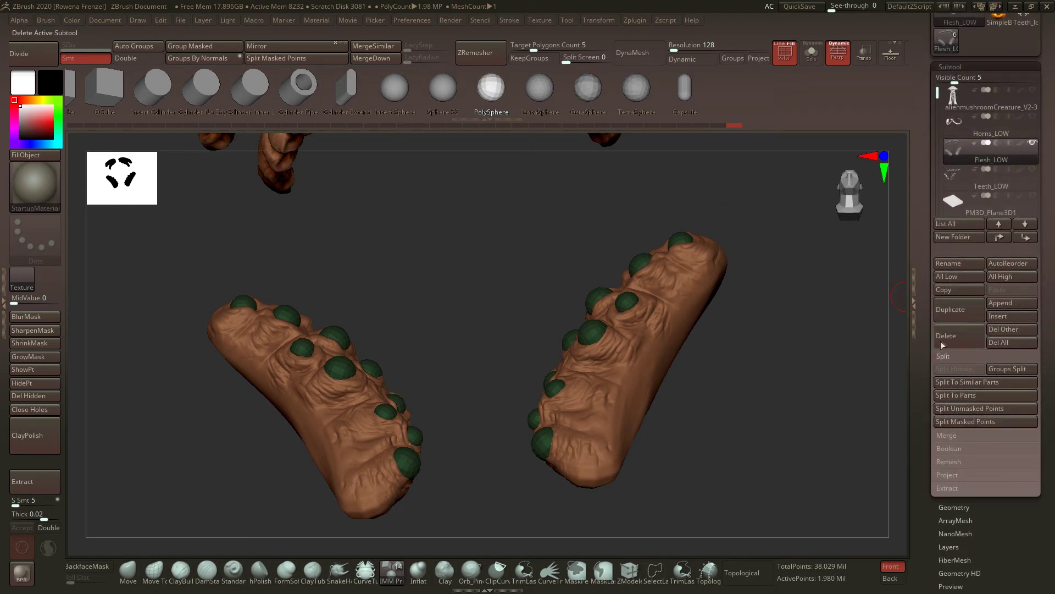
left_click_drag(1047, 310, 1051, 223)
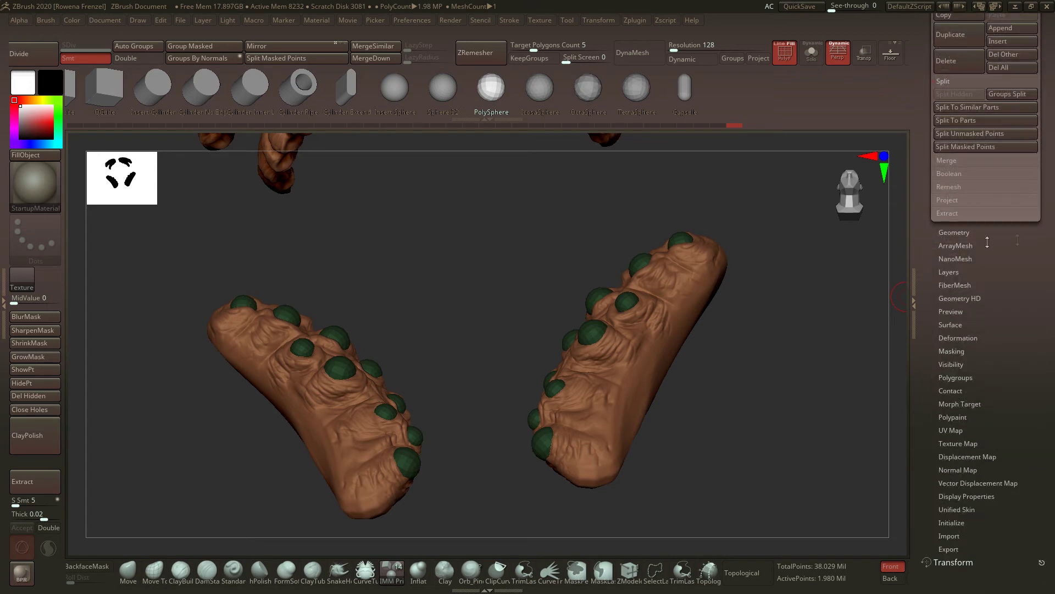
left_click(956, 233)
left_click_drag(1039, 277, 1031, 342)
left_click(1038, 238)
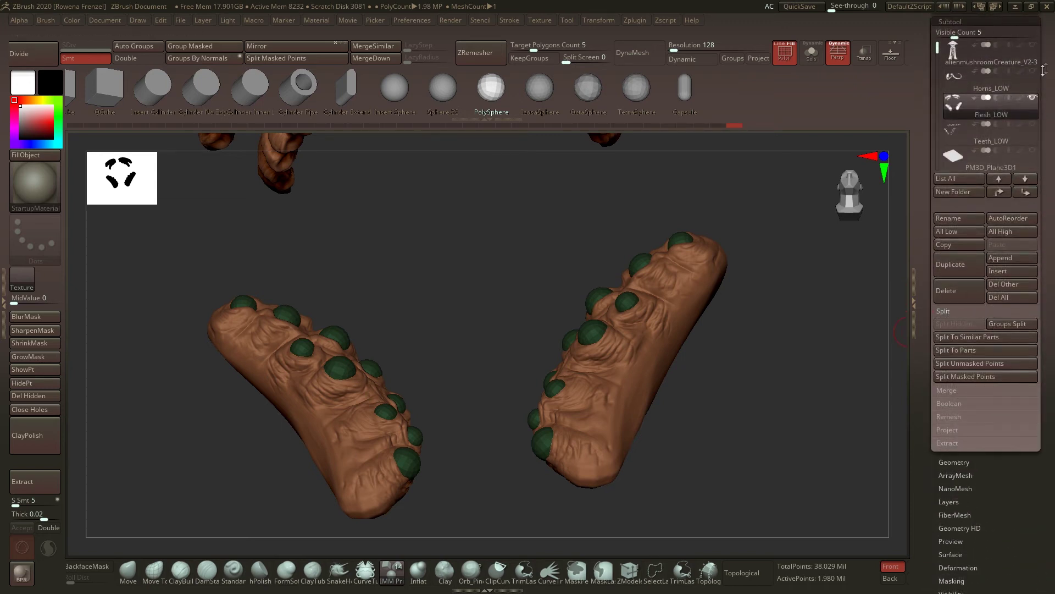
left_click_drag(956, 21, 956, 53)
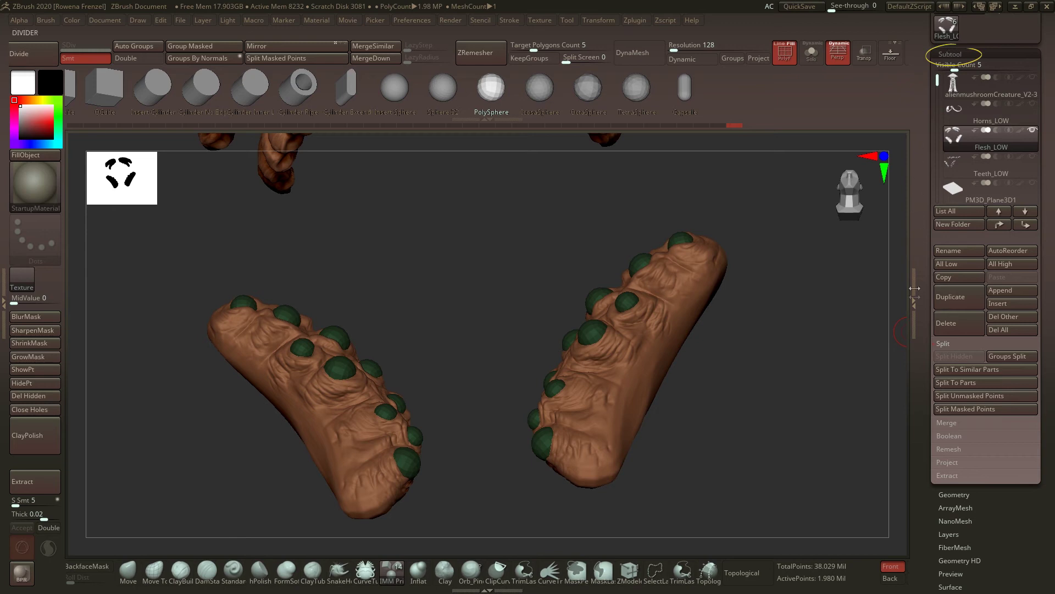
left_click(946, 344)
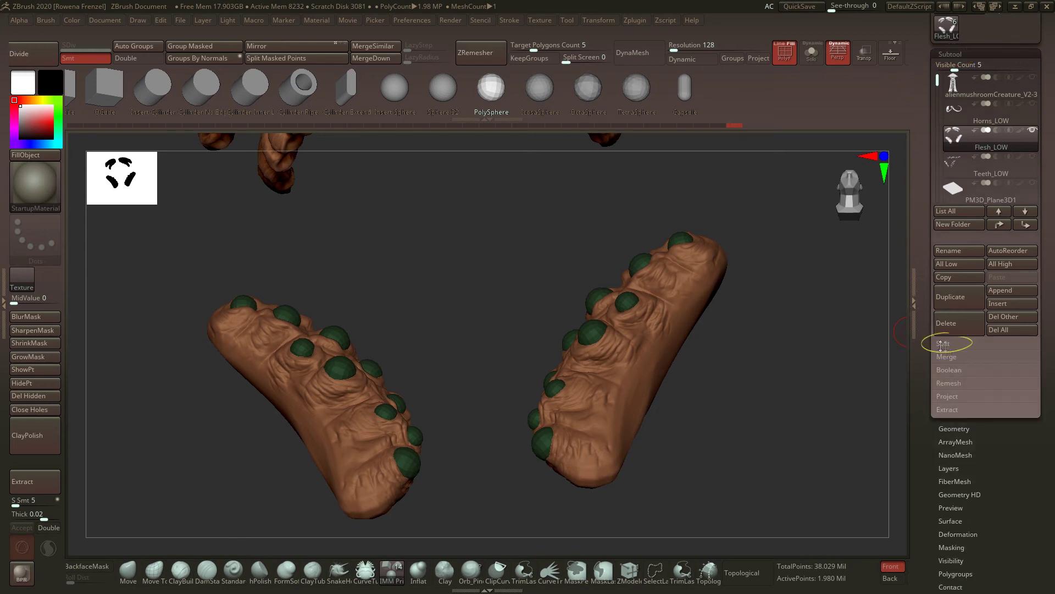
left_click(946, 344)
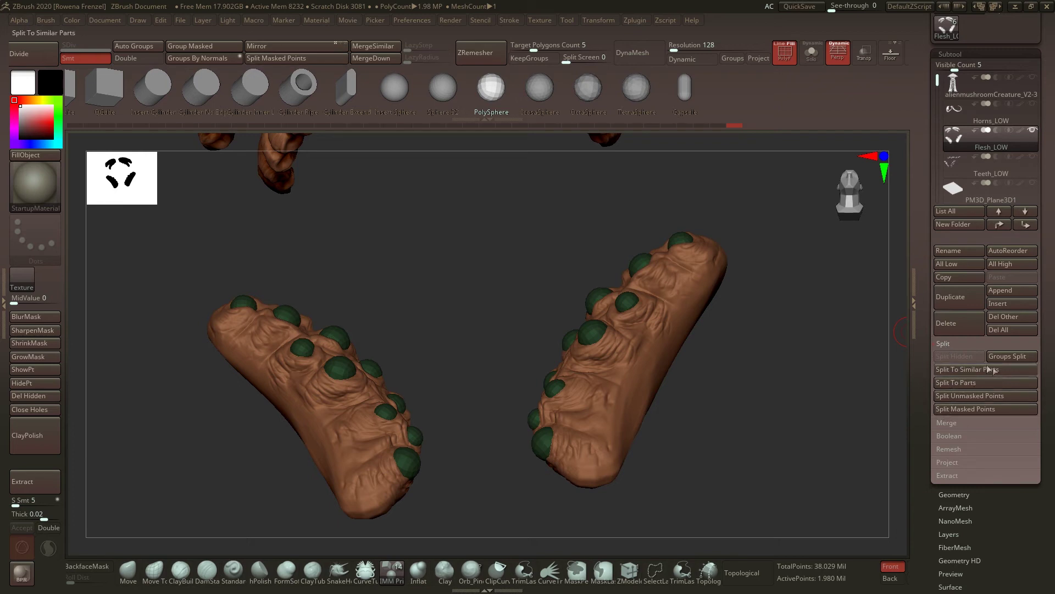
left_click(973, 410)
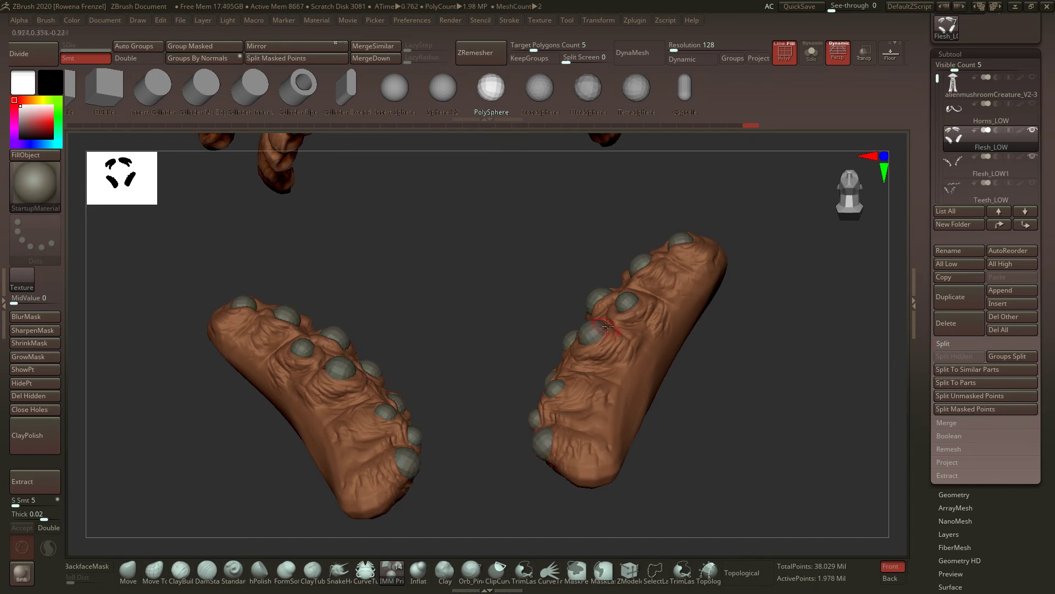
- Switch between the gum mesh and the split-off spheres, leaving the Flesh_LOW1 subtool active for editing
scroll(1041, 327, "up", 3)
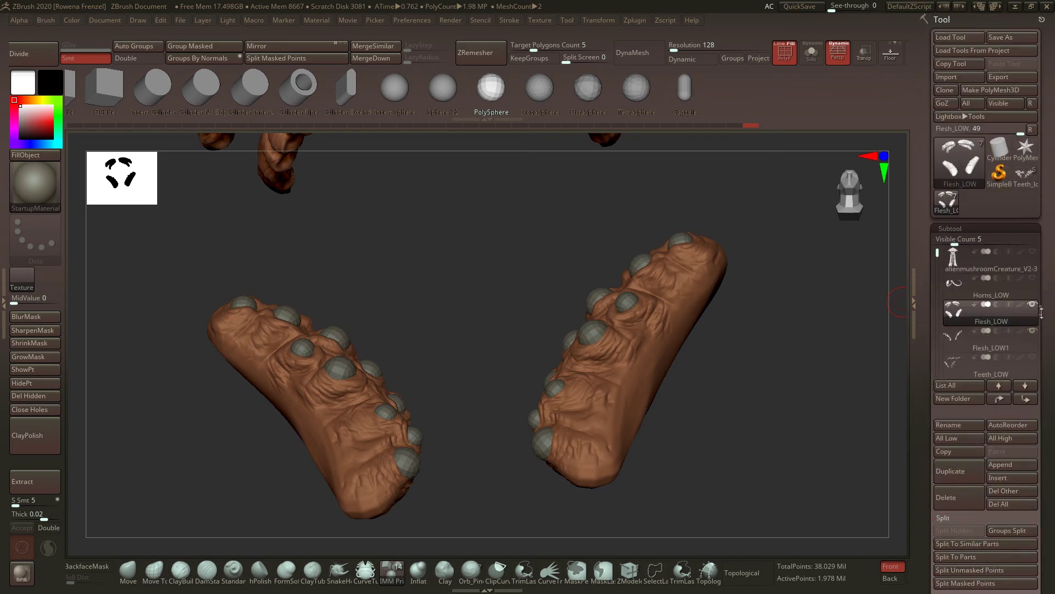
left_click(951, 344)
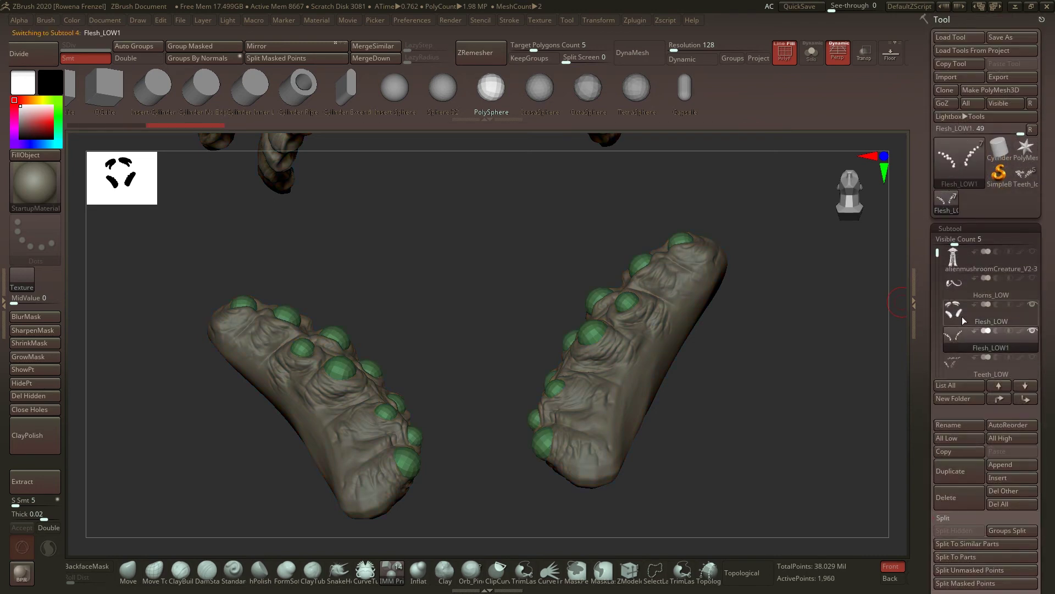
left_click(954, 321)
left_click(954, 341)
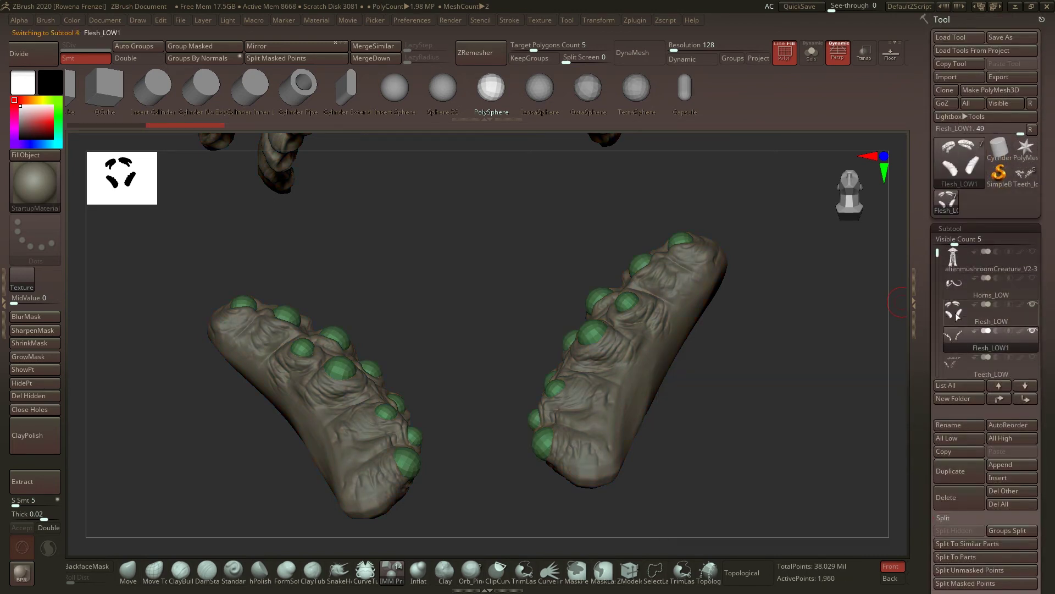
left_click(955, 316)
left_click(955, 341)
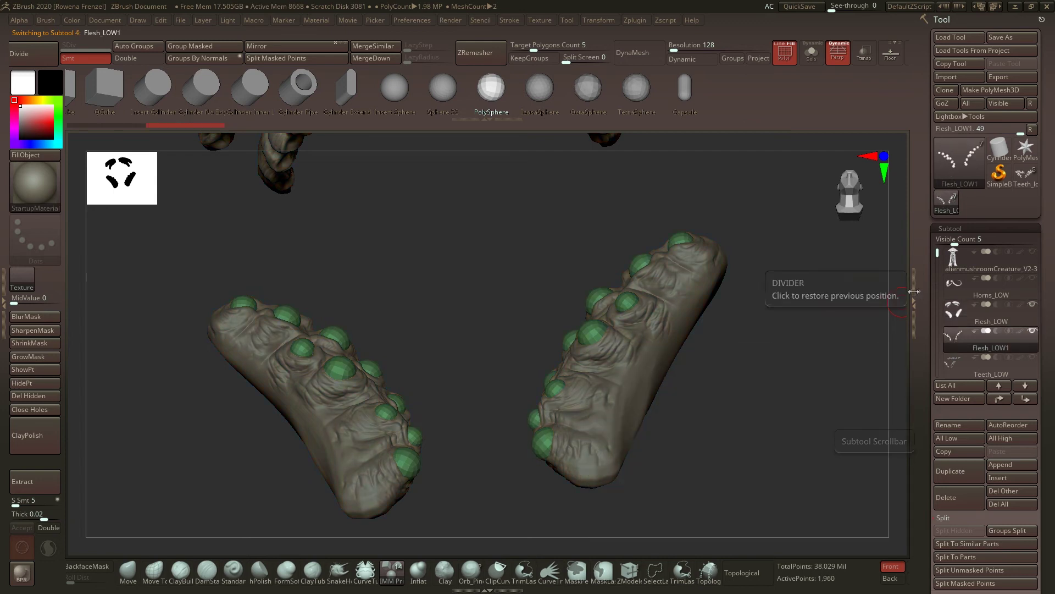
- Pull the mirrored spheres along the lower gums outward into long pointed teeth with the Move Topological brush, leaving the frontmost pair
left_click_drag(496, 289, 634, 296, "alt")
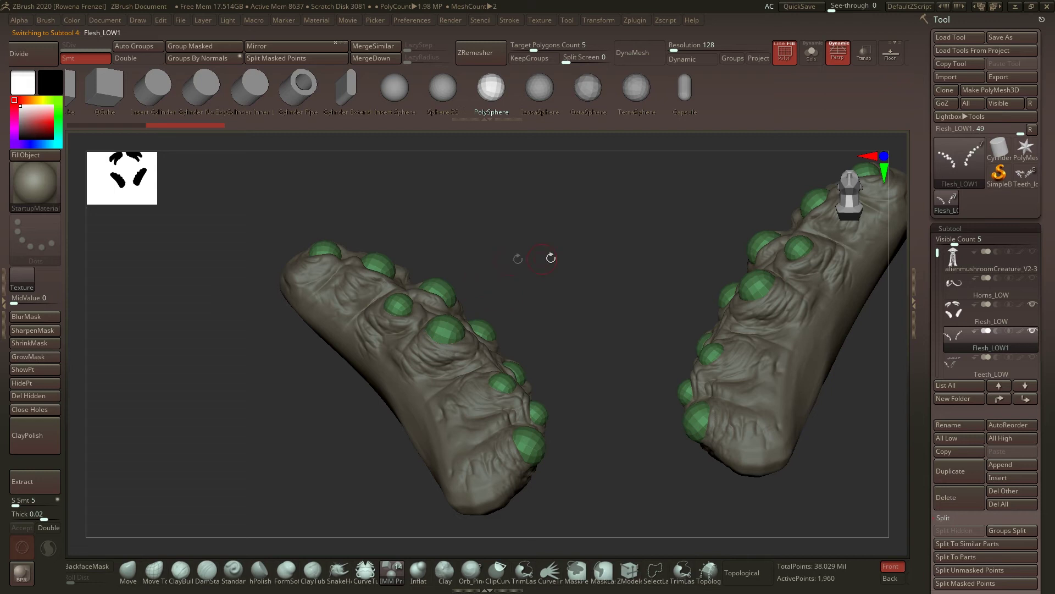
left_click_drag(614, 276, 551, 317)
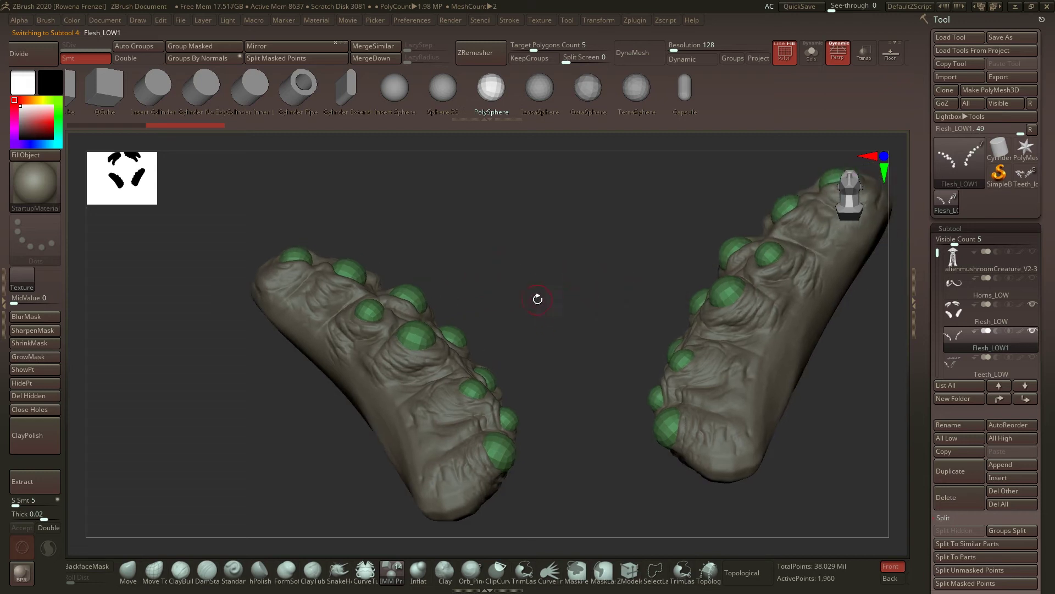
left_click(149, 570)
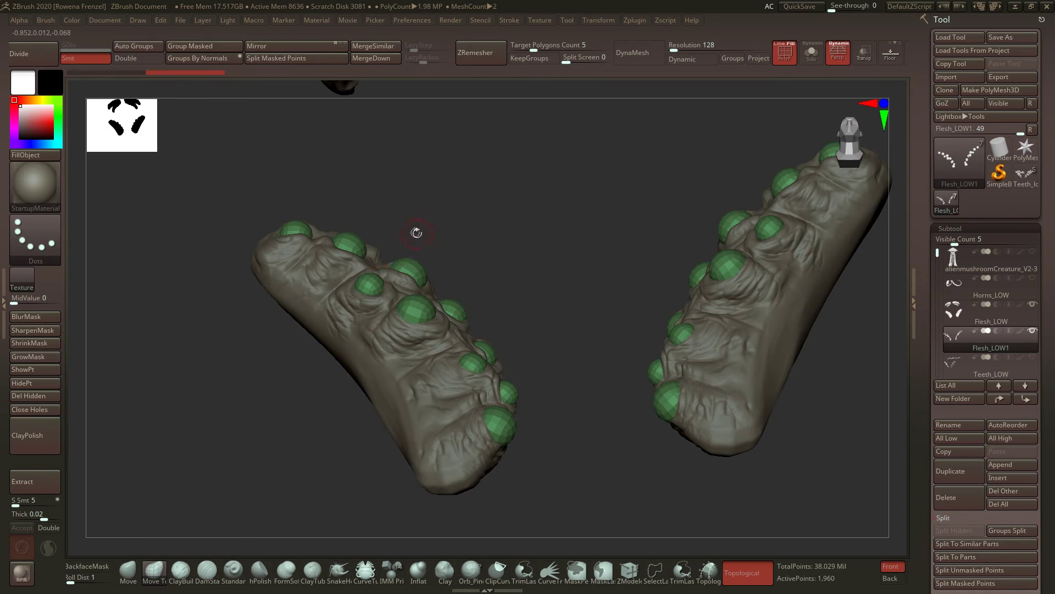
key("space")
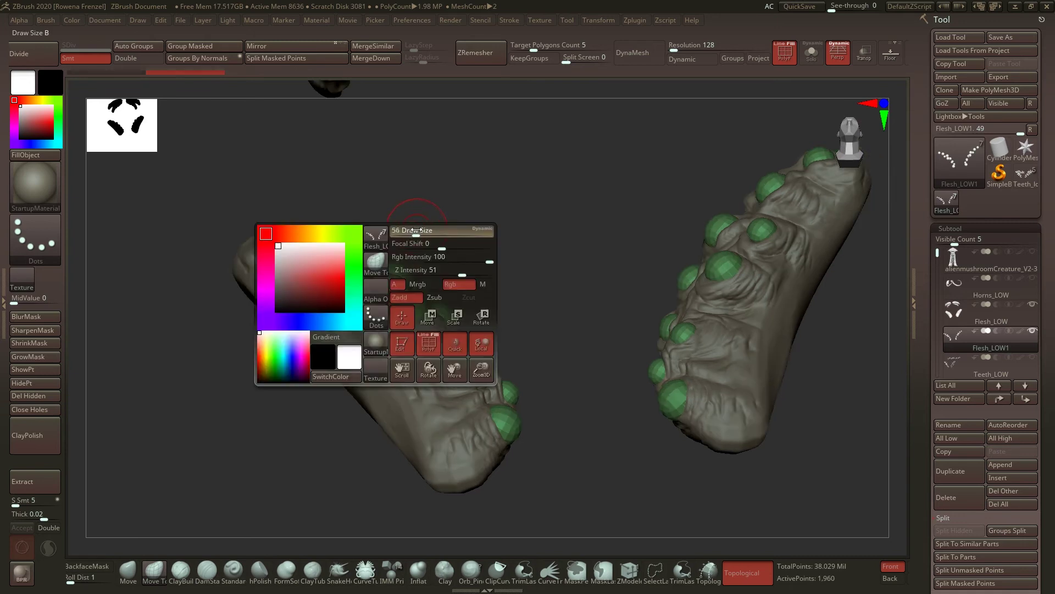
mouse_move(360, 242)
left_mouse_down()
mouse_move(385, 231)
mouse_move(415, 255)
mouse_move(437, 234)
left_mouse_up()
left_click_drag(365, 269, 392, 232)
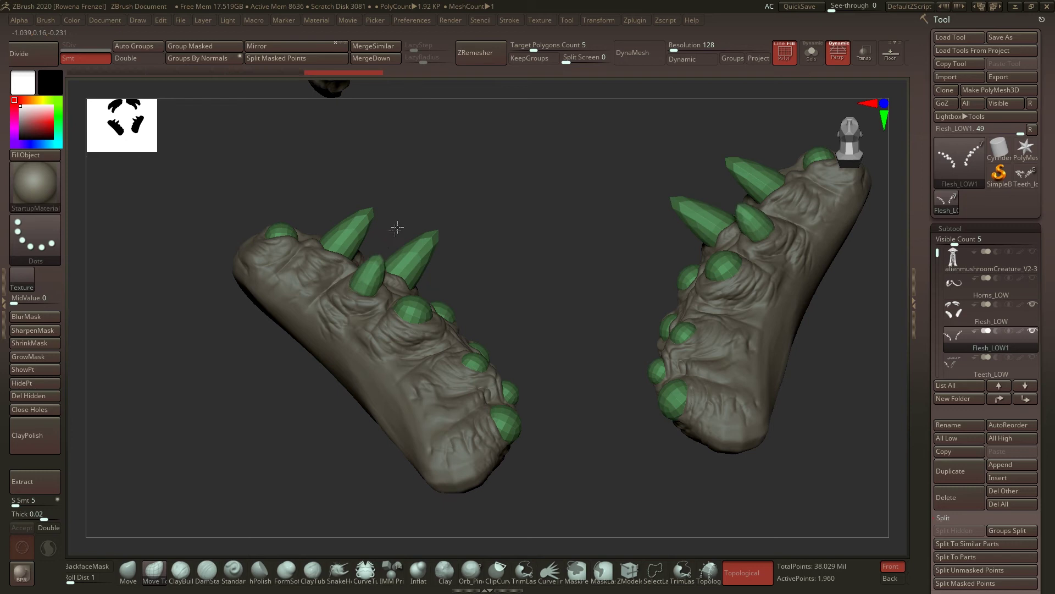
left_click_drag(282, 236, 311, 203)
left_click_drag(418, 302, 458, 264)
left_click_drag(488, 309, 492, 283)
left_click_drag(472, 353, 516, 328)
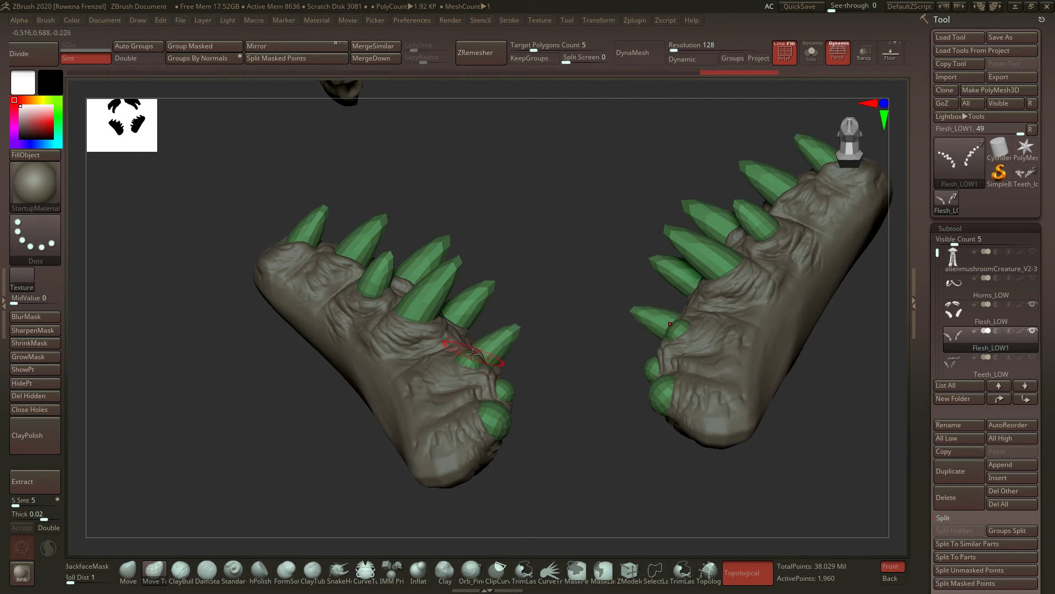
left_click_drag(527, 370, 556, 391)
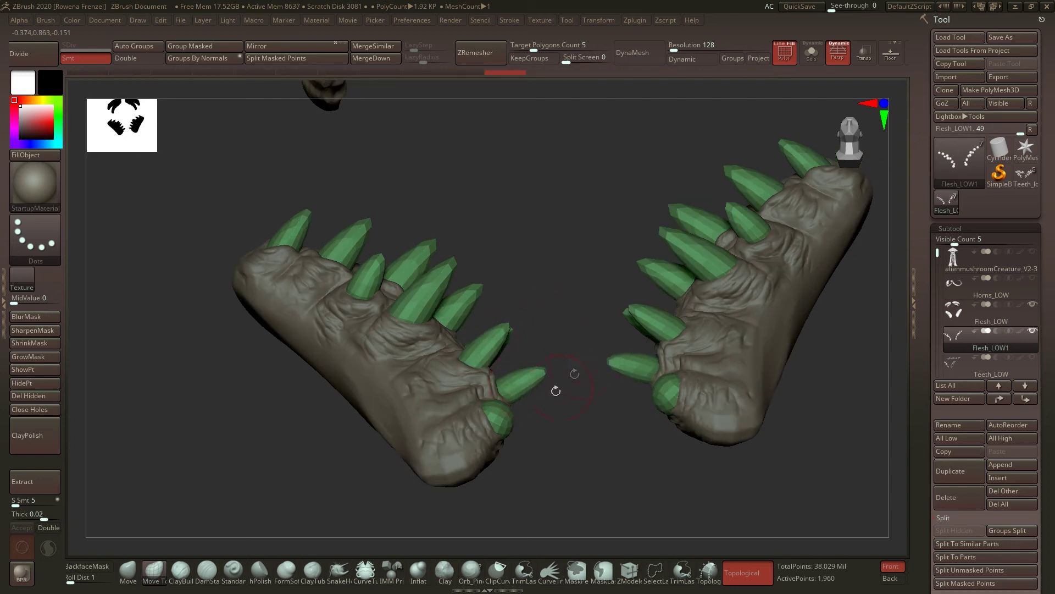
- Adjust the brush size, pull the frontmost pair of spheres into teeth, and refine the curve of the mirrored lower teeth
key("space")
mouse_move(517, 319)
left_mouse_down()
mouse_move(497, 342)
mouse_move(476, 330)
left_mouse_up()
left_click_drag(511, 385, 505, 372)
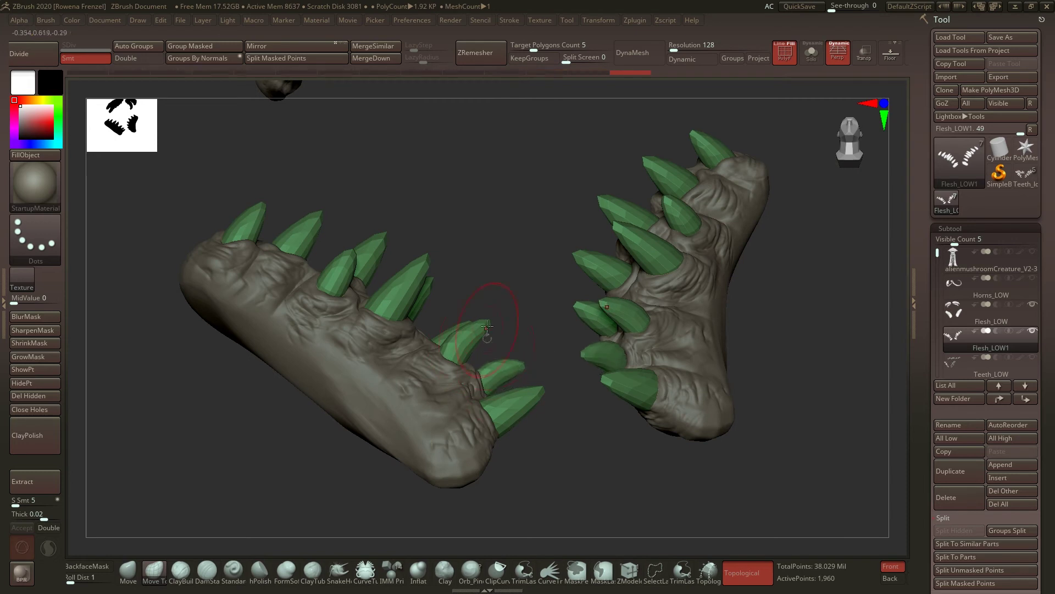
mouse_move(401, 263)
left_mouse_down()
mouse_move(388, 282)
mouse_move(432, 294)
left_mouse_up()
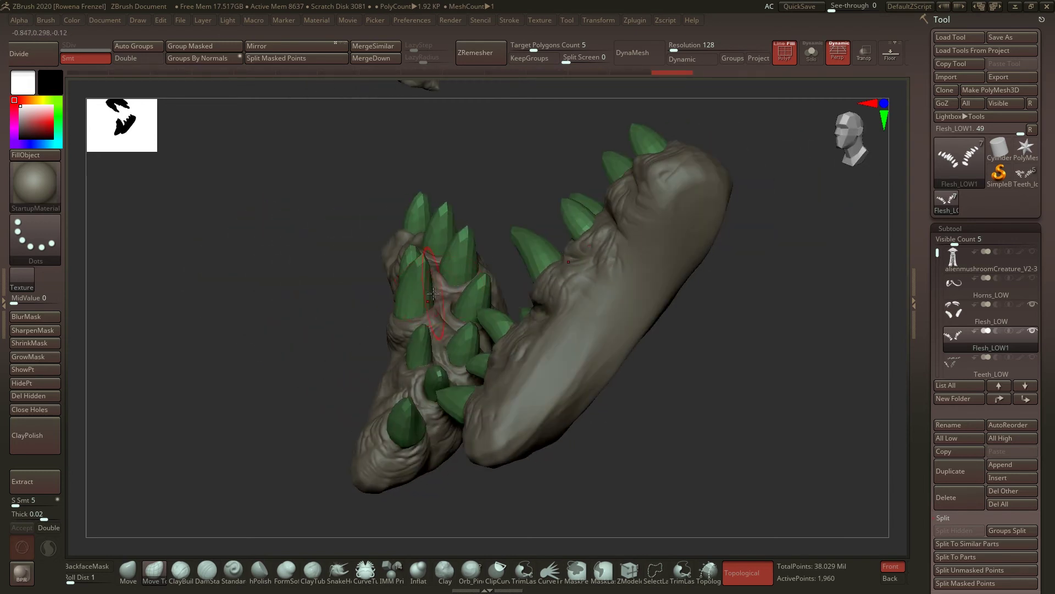
right_click_drag(453, 262, 411, 262)
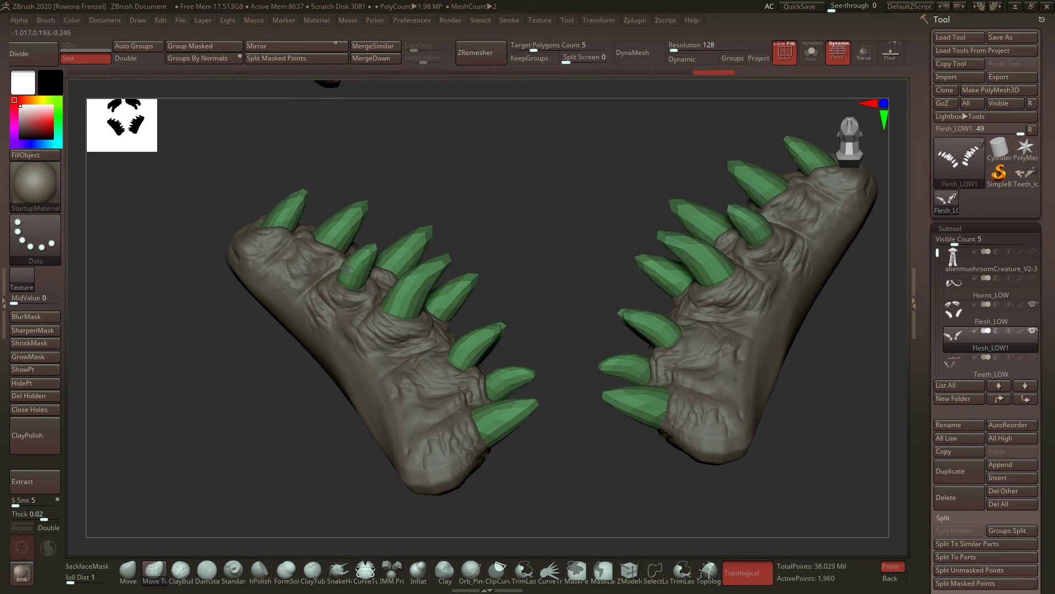
right_click_drag(487, 266, 537, 259, "alt")
- Stretch and bend the lower teeth's tips slightly with the SnakeHook brush
key("space")
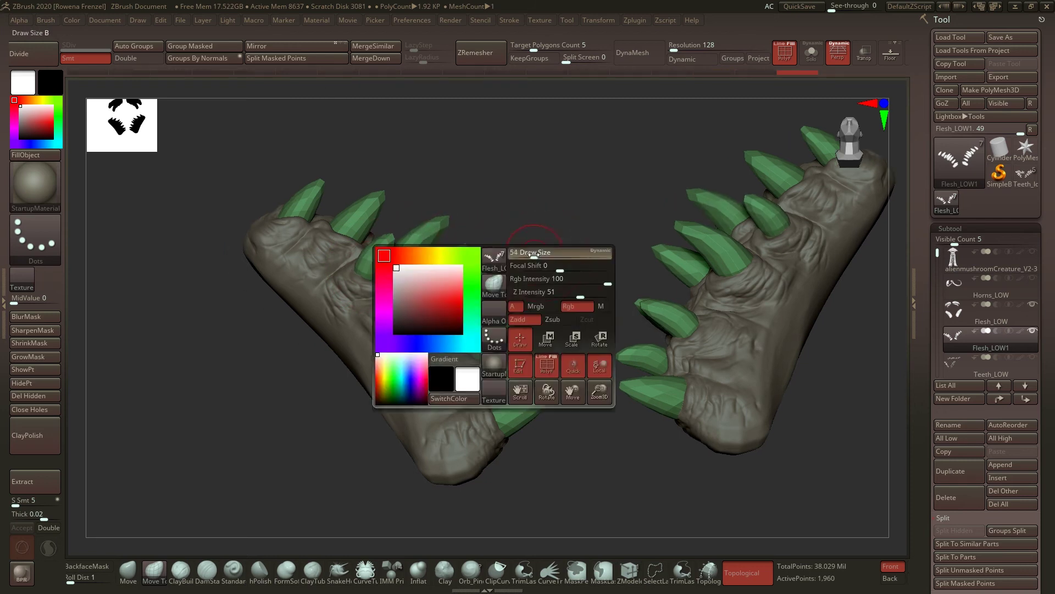
left_click(346, 574)
mouse_move(503, 190)
left_mouse_down()
mouse_move(499, 179)
mouse_move(388, 182)
mouse_move(429, 157)
mouse_move(483, 146)
mouse_move(393, 174)
mouse_move(380, 189)
mouse_move(473, 142)
mouse_move(400, 170)
mouse_move(374, 195)
mouse_move(449, 158)
mouse_move(393, 184)
left_mouse_up()
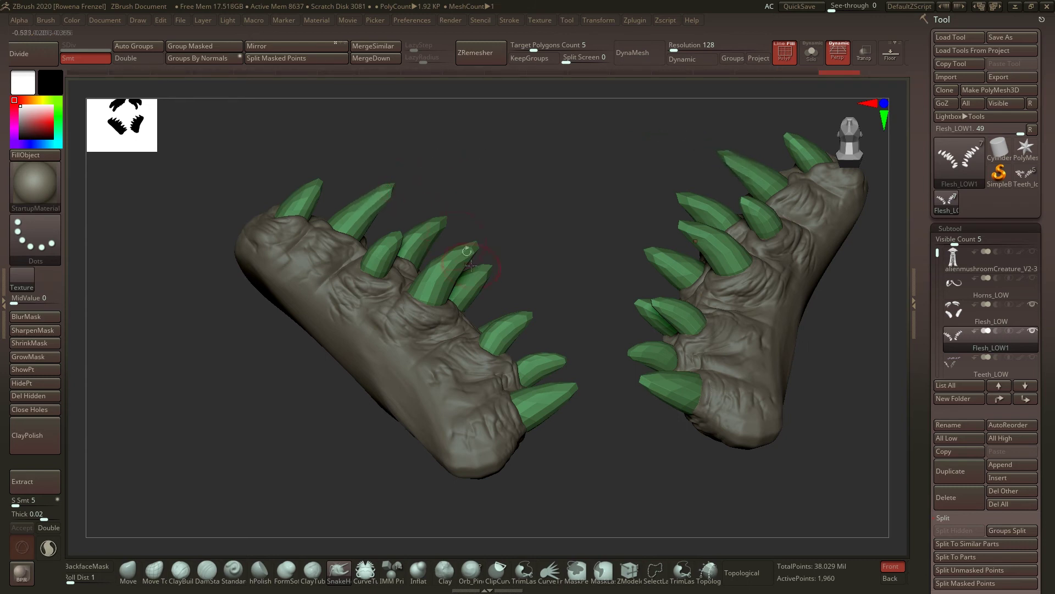
- Lengthen the short tooth in the middle of each lower gum and refine its base with the Move Topological brush
left_click(153, 574)
mouse_move(536, 196)
left_mouse_down()
mouse_move(388, 243)
mouse_move(474, 198)
mouse_move(395, 245)
left_mouse_up()
key("space")
left_click_drag(493, 181, 483, 189)
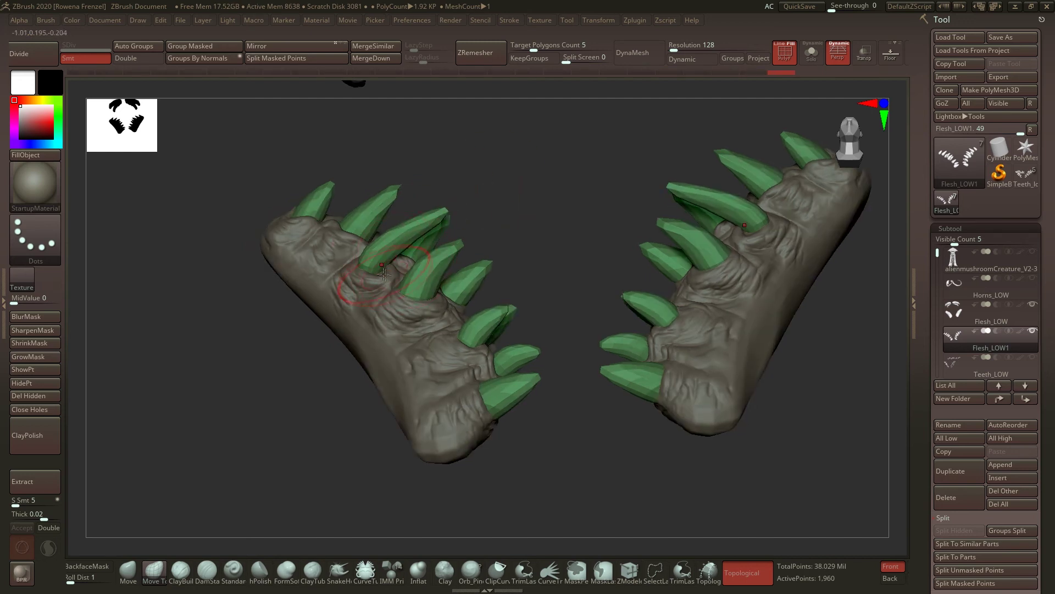
left_click_drag(384, 274, 387, 279)
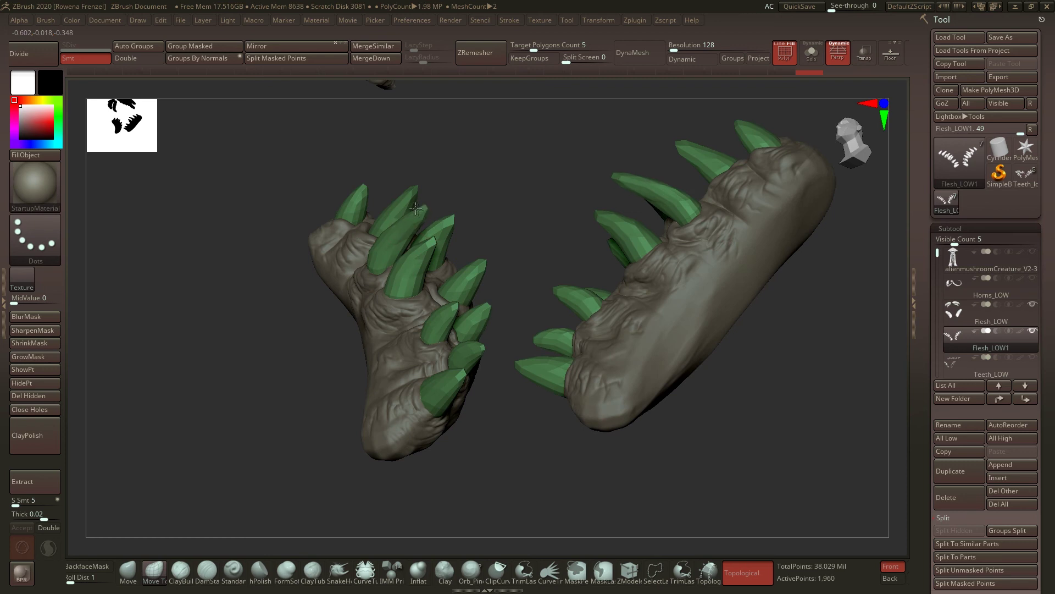
left_click_drag(500, 189, 368, 225)
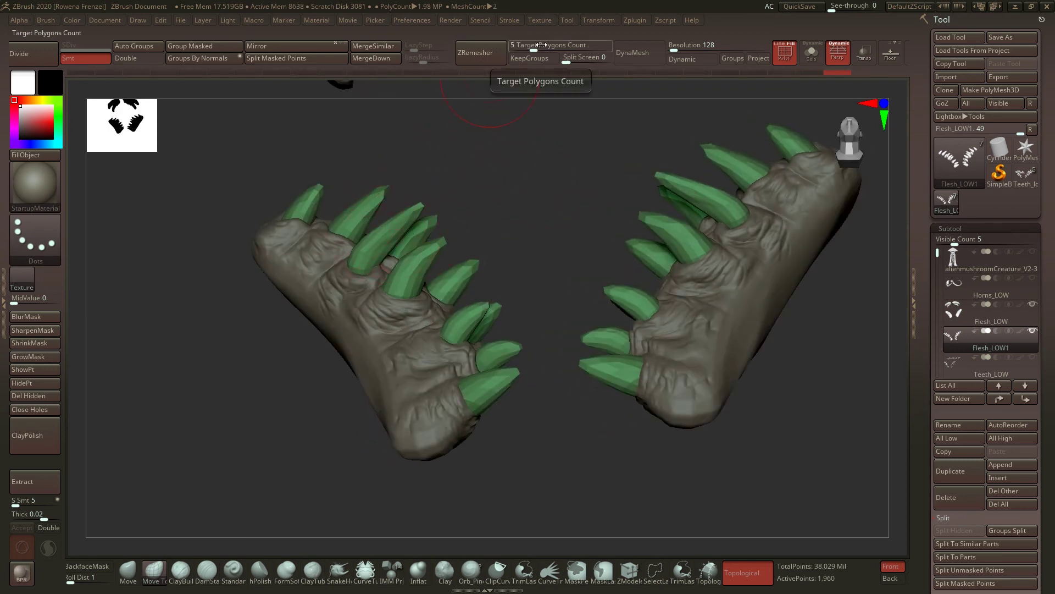
- Set the ZRemesher target polygon count to 1 and enable KeepGroups for the teeth
left_click_drag(533, 45, 543, 50)
type("1")
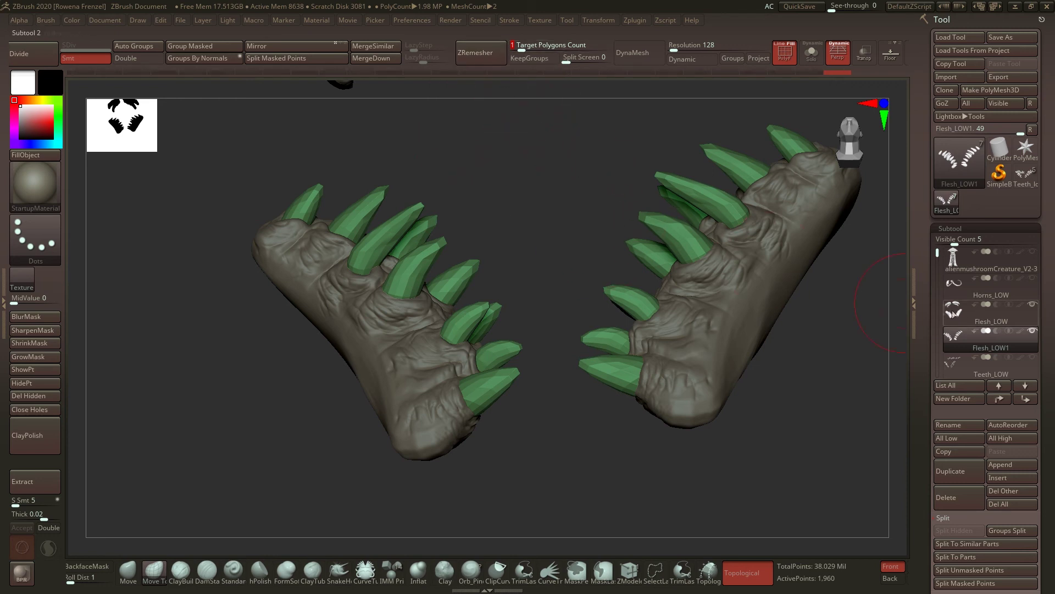
scroll(989, 347, "down", 5)
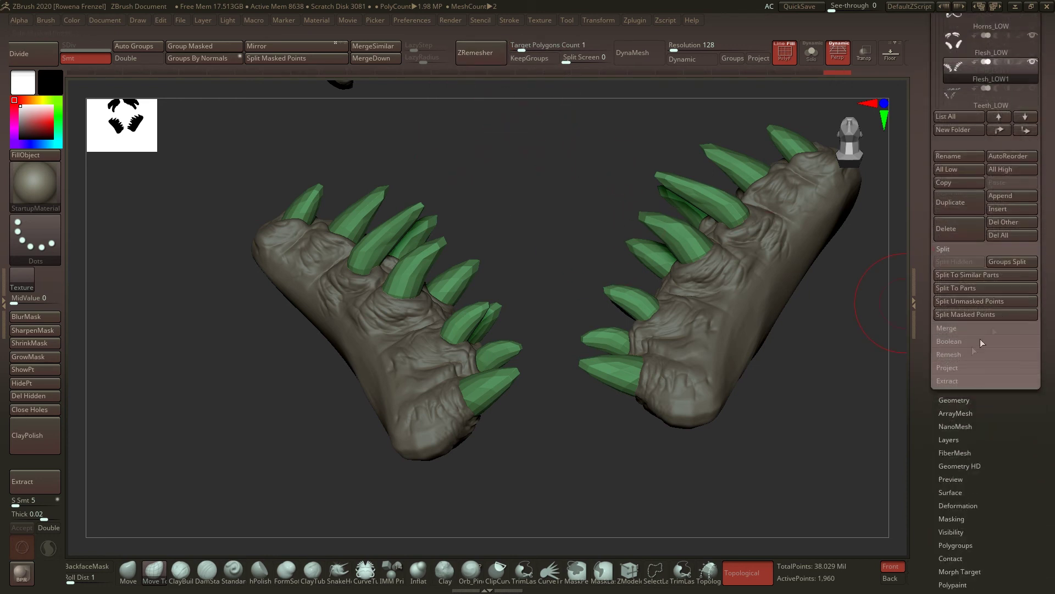
left_click(955, 400)
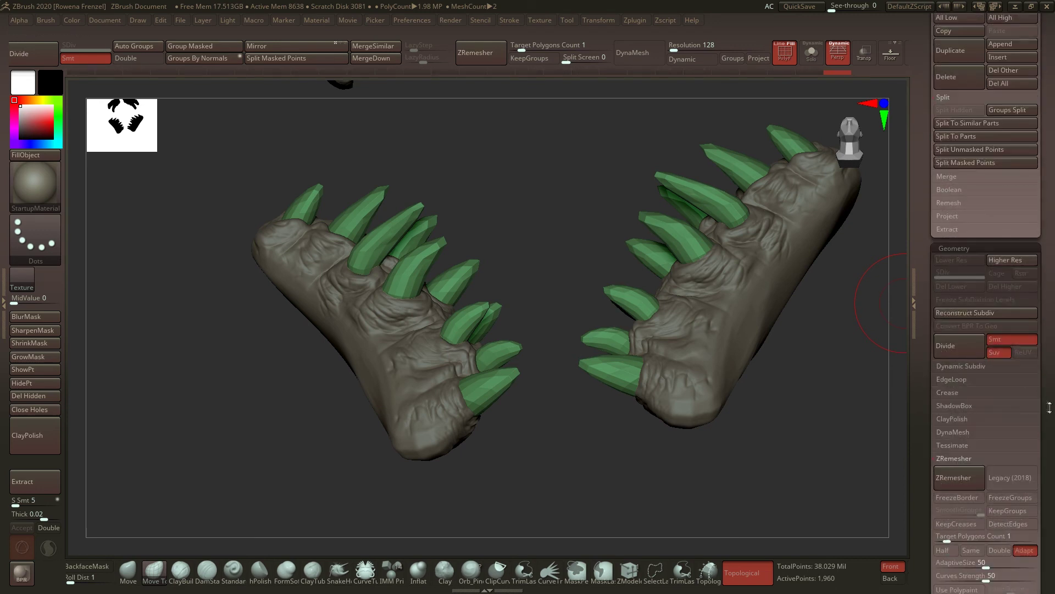
left_click_drag(1053, 407, 1038, 383)
left_click(953, 432)
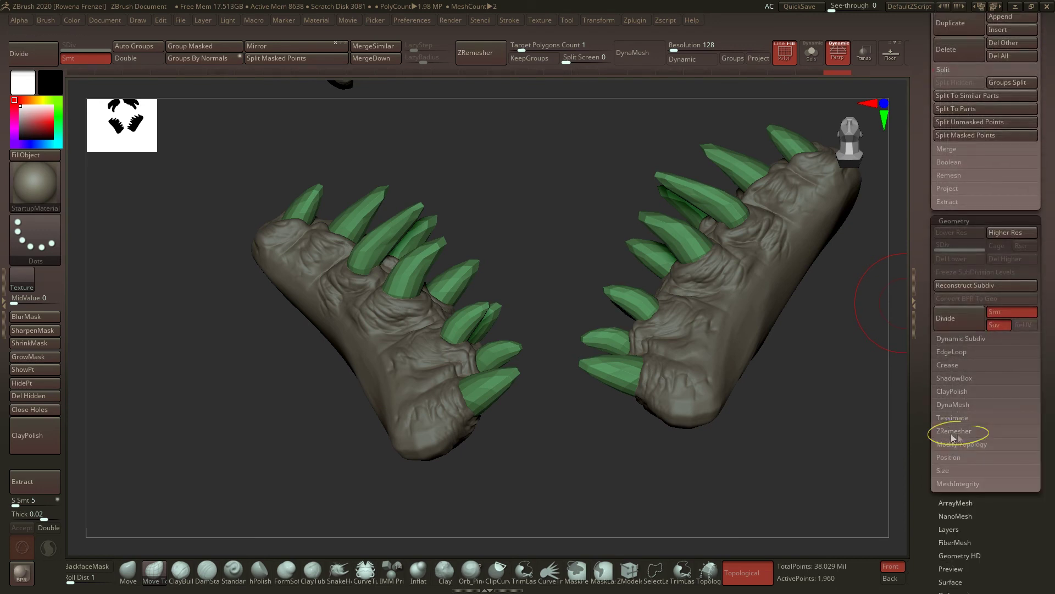
left_click(954, 431)
left_click_drag(1045, 428, 1044, 399)
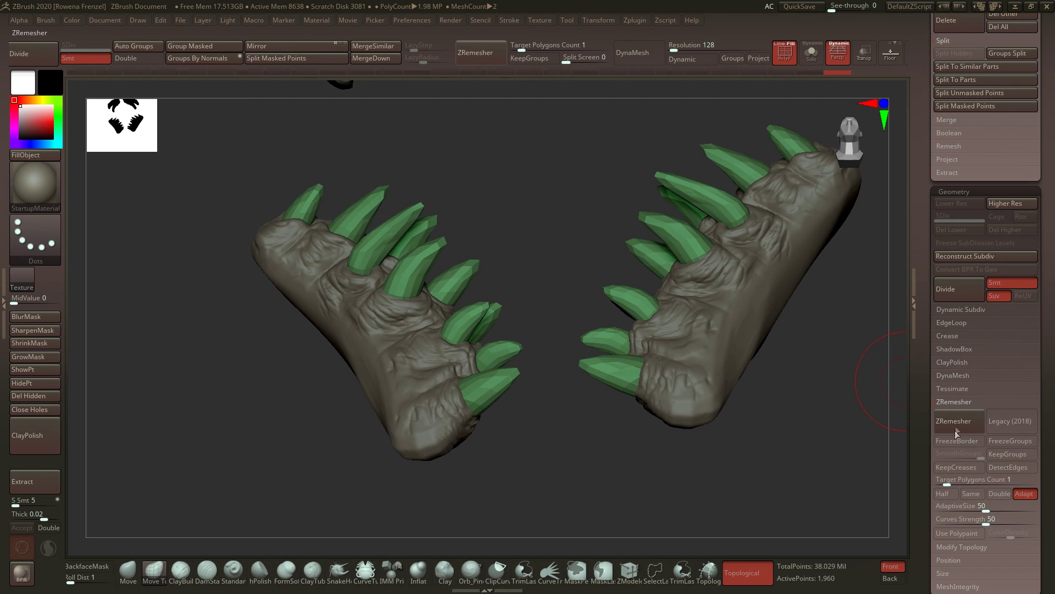
left_click(1018, 455)
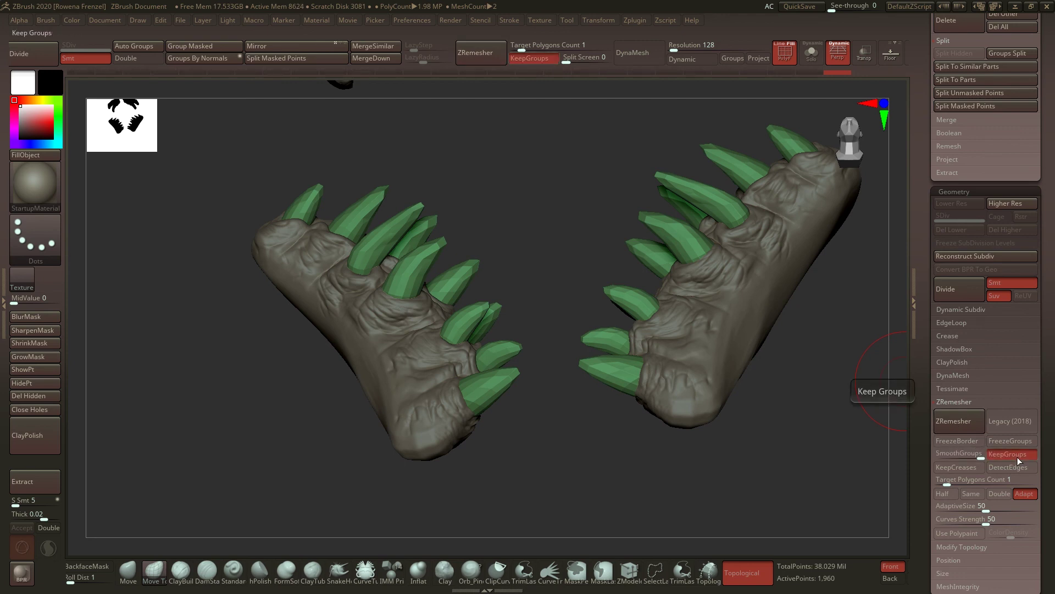
- Run ZRemesher on the teeth subtool with the current KeepGroups and polygon count settings
left_click(952, 421)
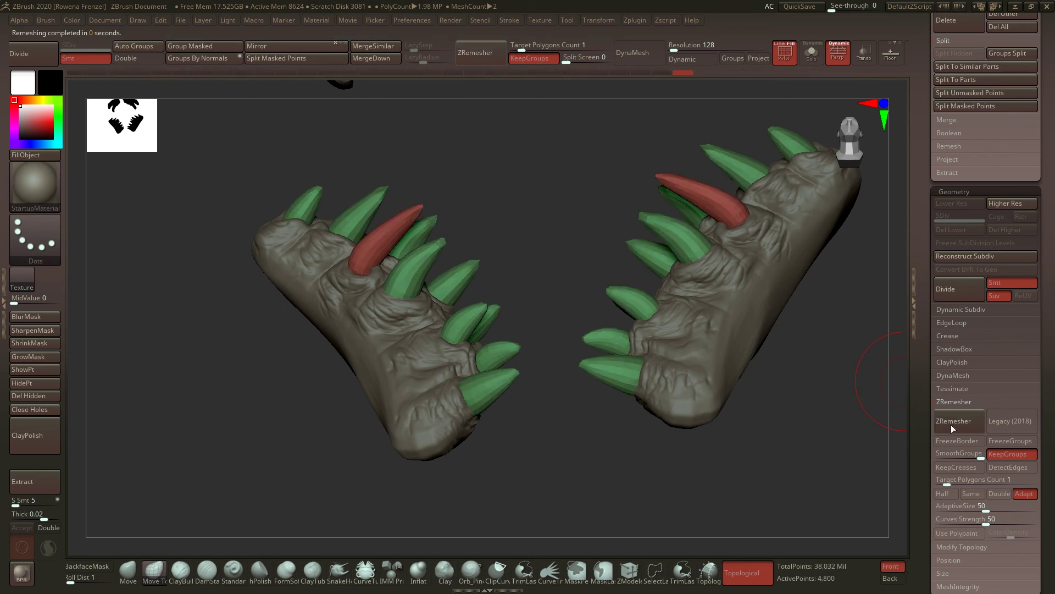
left_click_drag(636, 223, 582, 225)
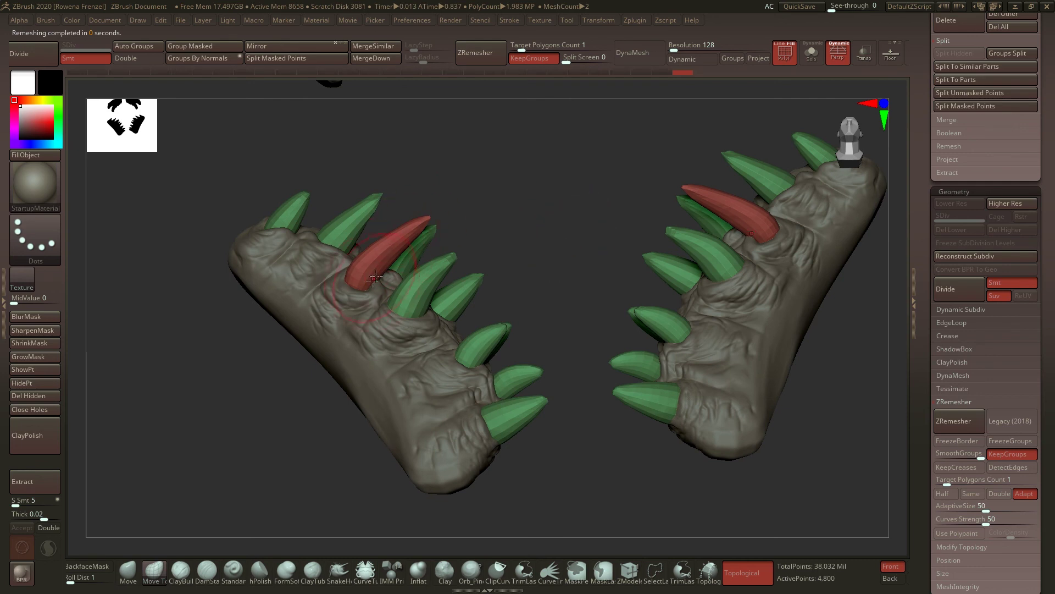
left_click_drag(561, 226, 565, 265)
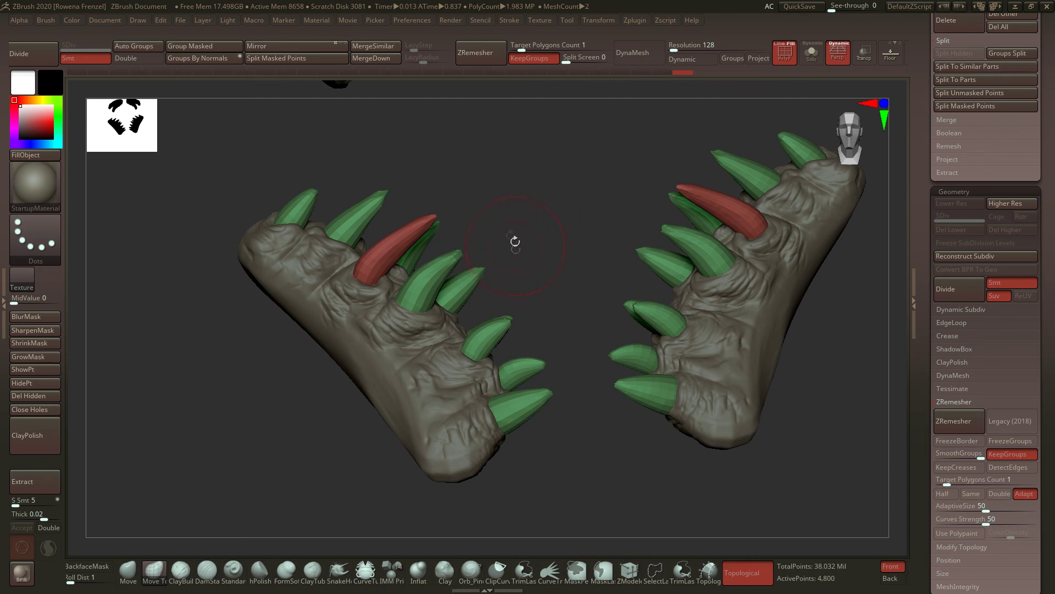
left_click_drag(513, 238, 376, 203)
- Bend the remeshed lower teeth into a slightly stronger curve with the Move Topological brush
mouse_move(299, 209)
left_mouse_down()
mouse_move(292, 202)
mouse_move(312, 182)
mouse_move(340, 179)
left_mouse_up()
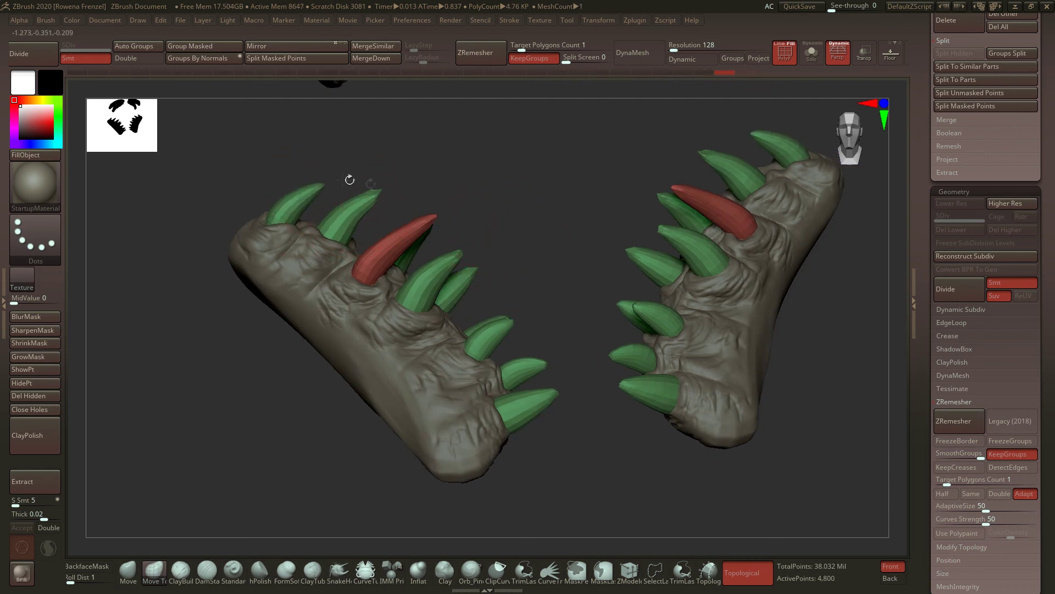
key("space")
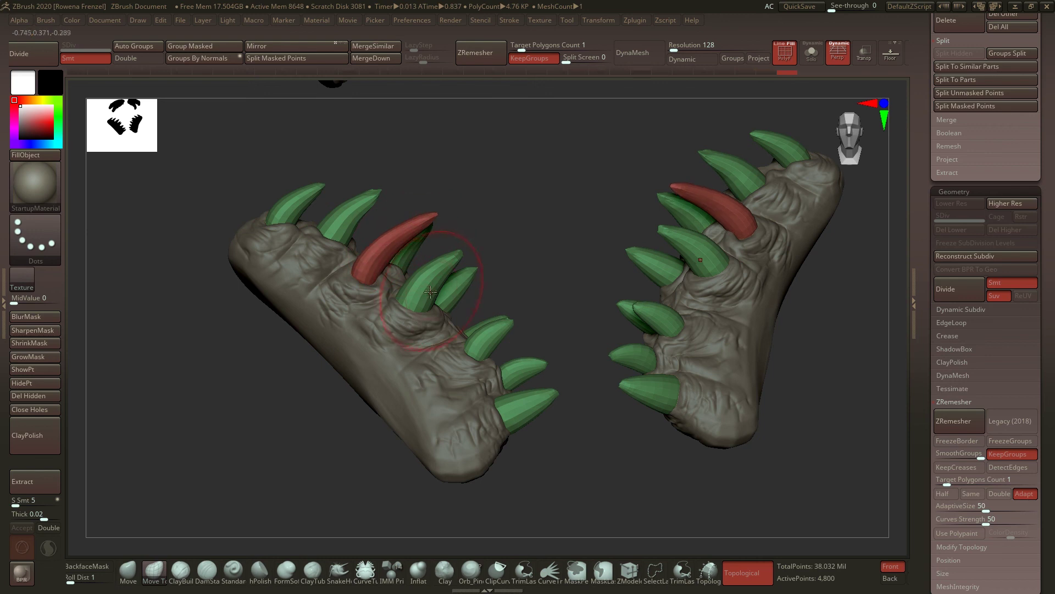
left_click_drag(545, 330, 515, 374)
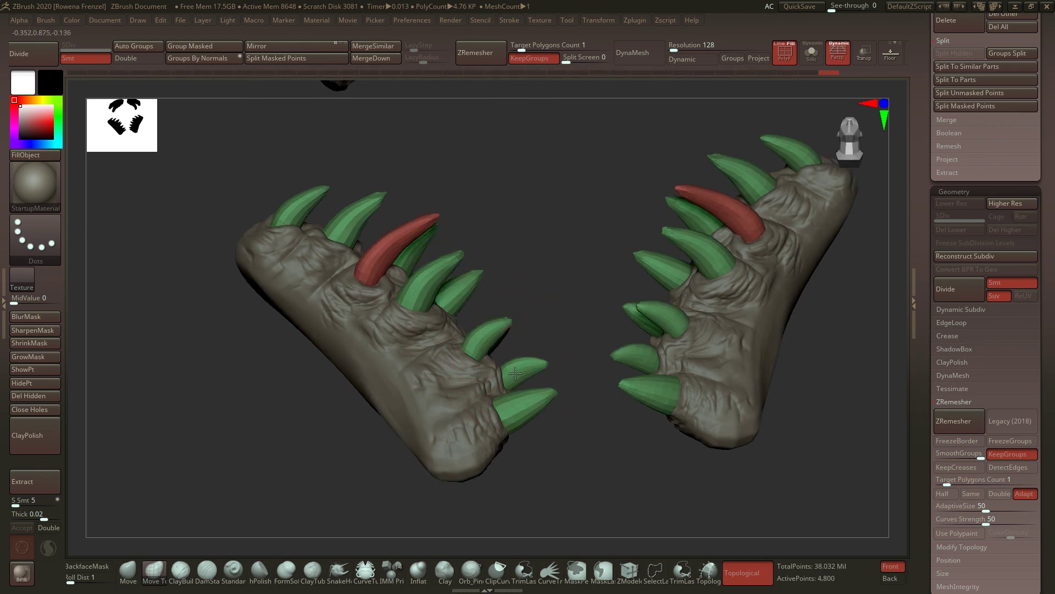
left_click_drag(561, 228, 429, 220)
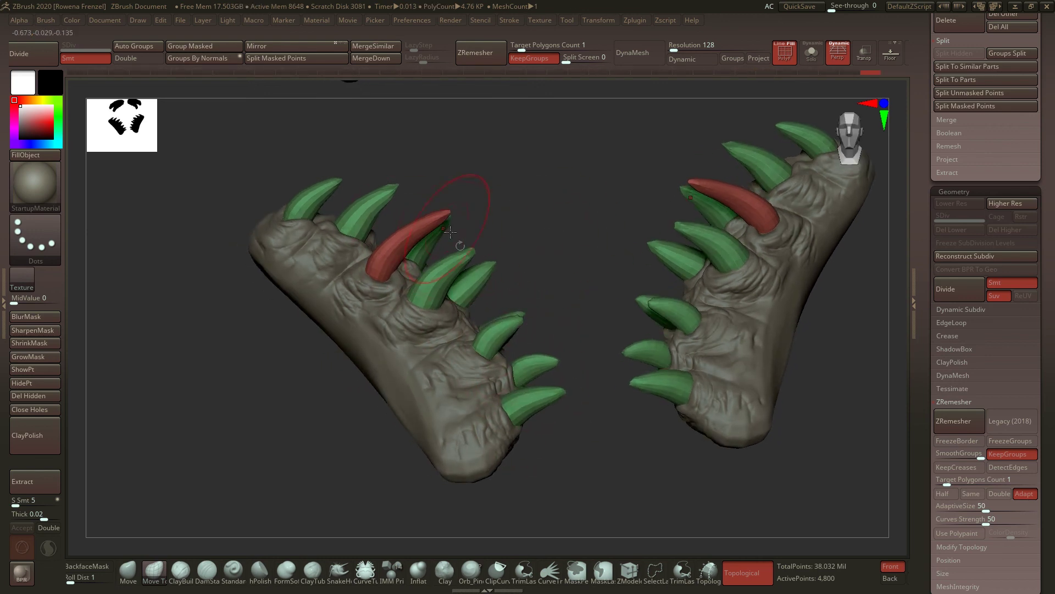
- Select the teeth subtool, apply Auto Groups to separate its polygroups, and combine all teeth into one polygroup with Group Masked
left_click(398, 240, "alt")
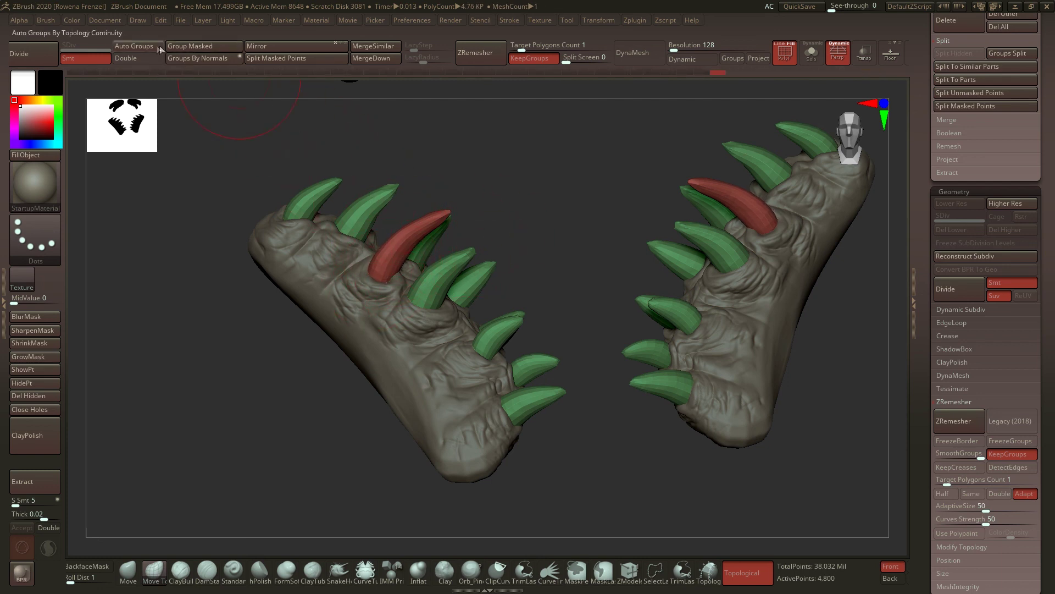
left_click(138, 47)
left_click_drag(595, 202, 470, 239)
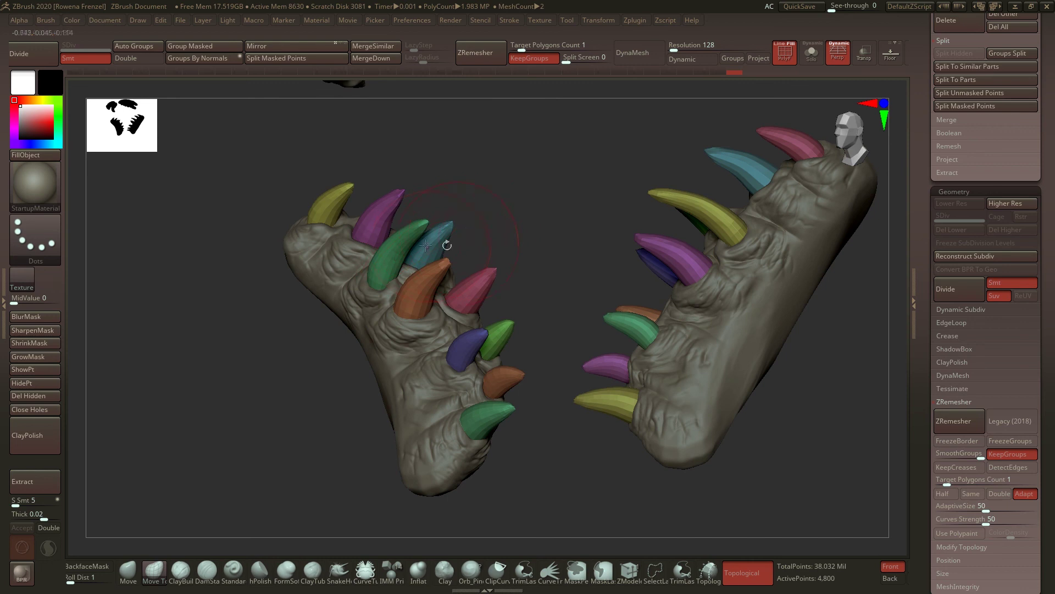
left_click_drag(505, 204, 377, 114)
left_click(203, 46)
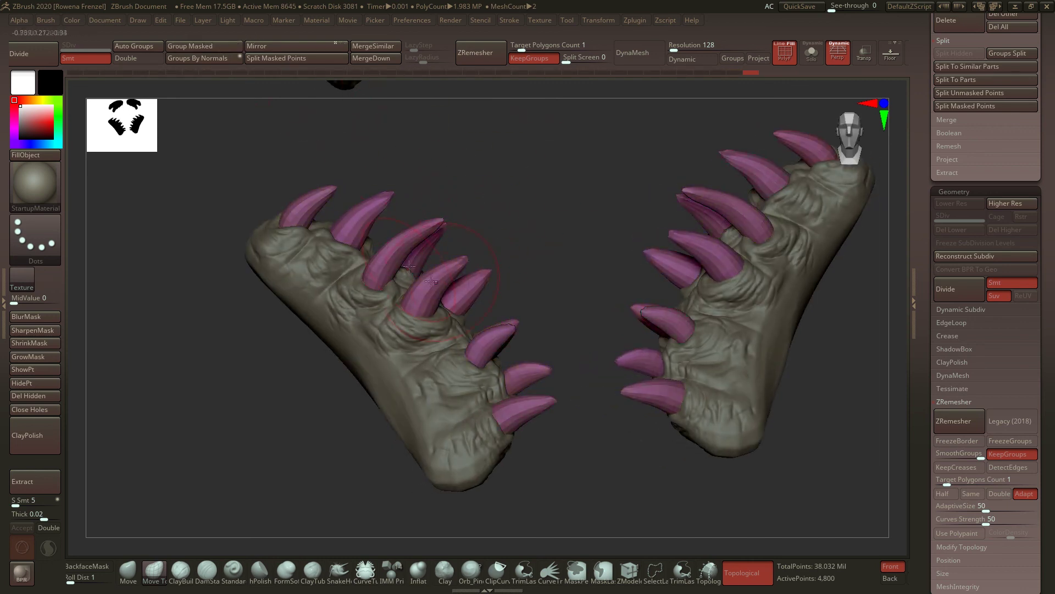
- Reduce the brush size and fine-tune the shape and seating of the lower teeth in the gums with the Move Topological brush
left_click_drag(581, 212, 515, 244)
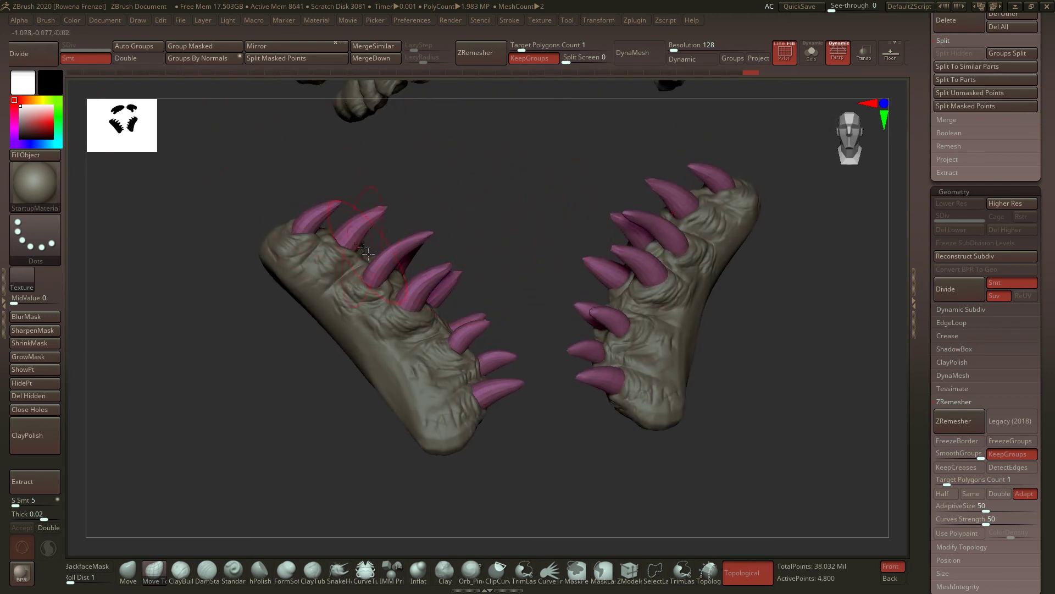
mouse_move(502, 226)
left_mouse_down()
mouse_move(465, 286)
mouse_move(527, 225)
mouse_move(512, 224)
left_mouse_up()
mouse_move(463, 253)
left_mouse_down()
mouse_move(523, 208)
mouse_move(566, 238)
mouse_move(578, 227)
left_mouse_up()
key("space")
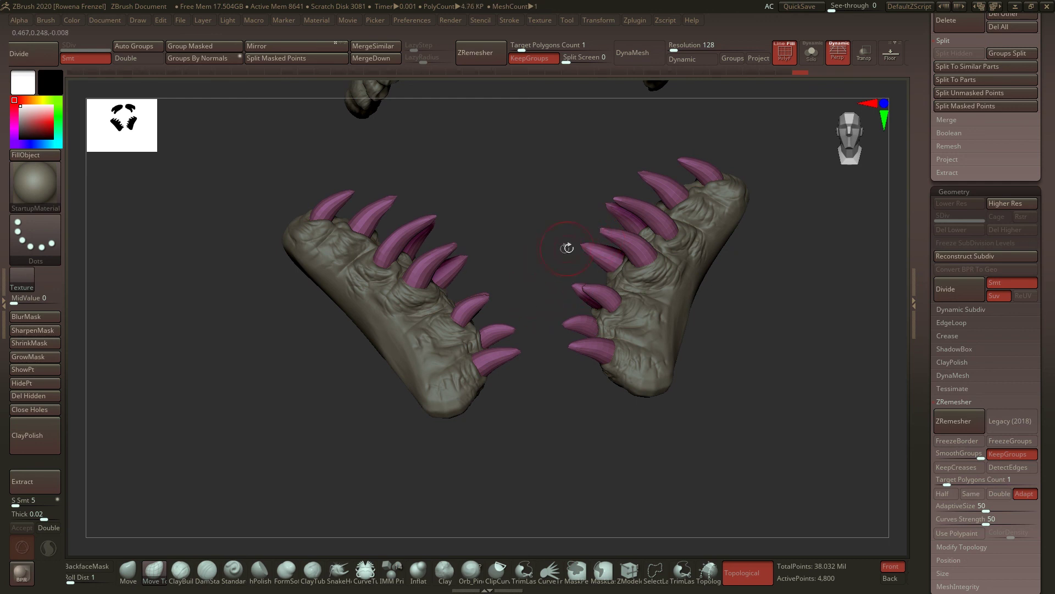
left_click_drag(563, 223, 535, 219)
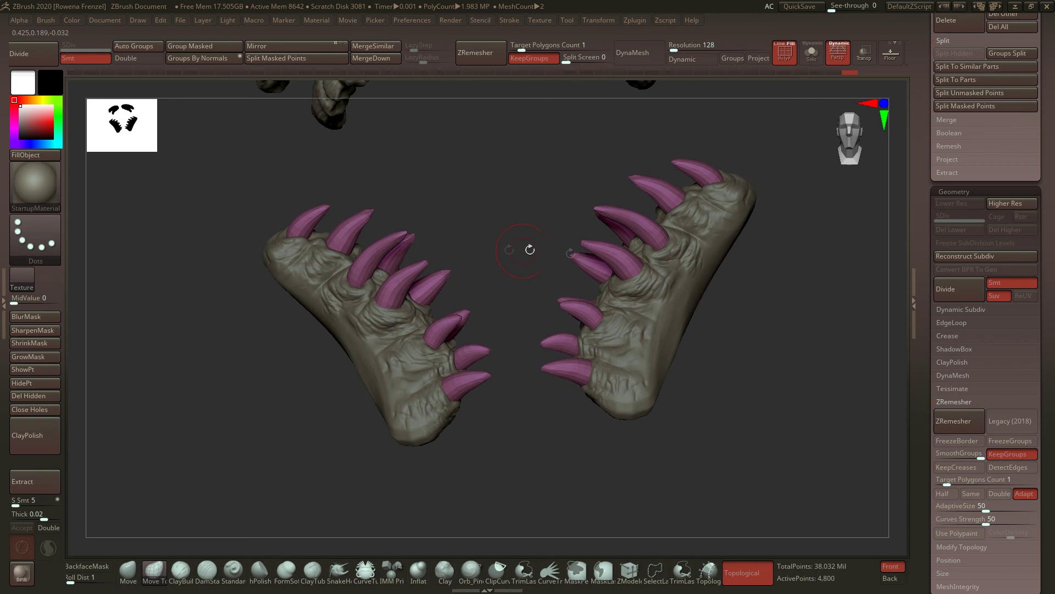
right_click_drag(658, 247, 668, 236)
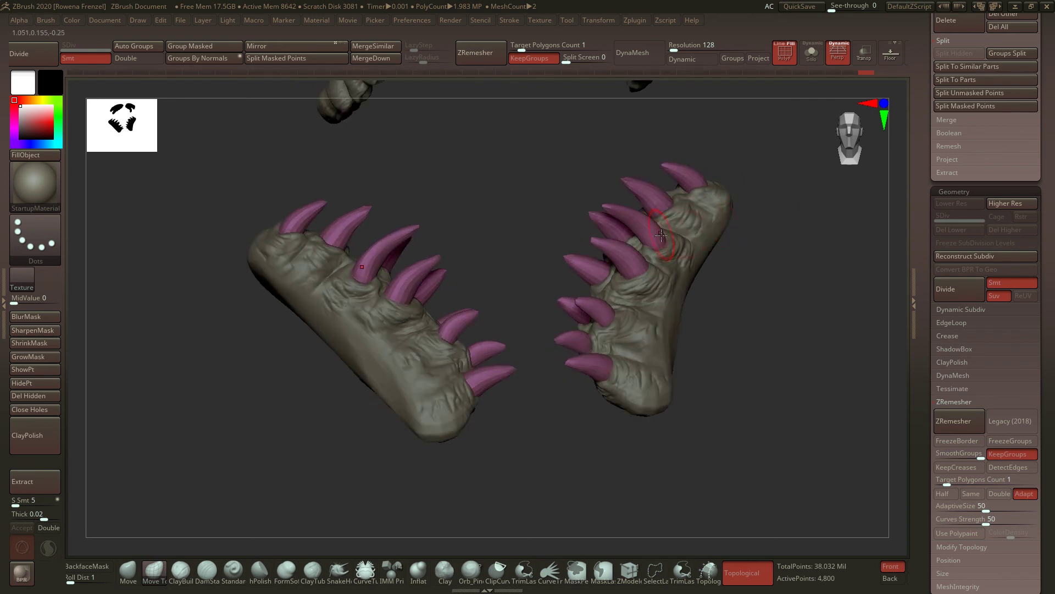
left_click_drag(747, 226, 742, 212)
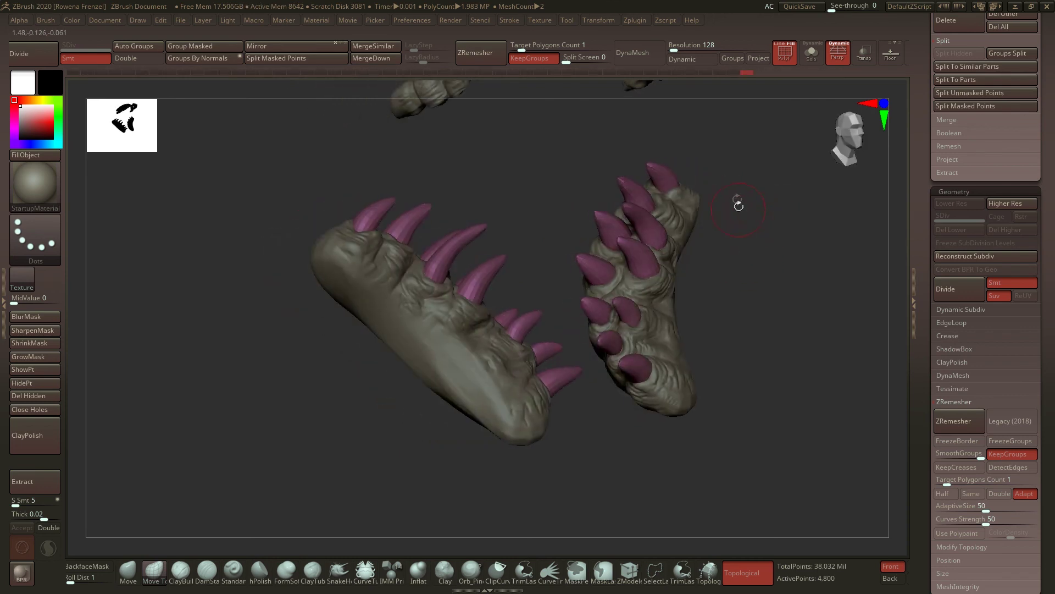
left_click(637, 354, "alt")
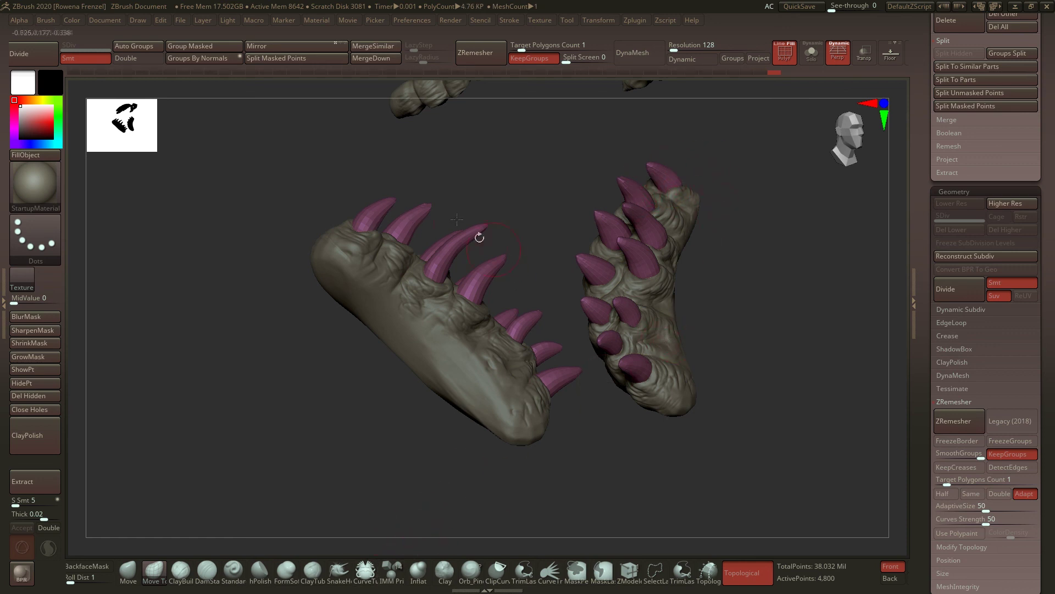
left_click_drag(746, 269, 698, 328)
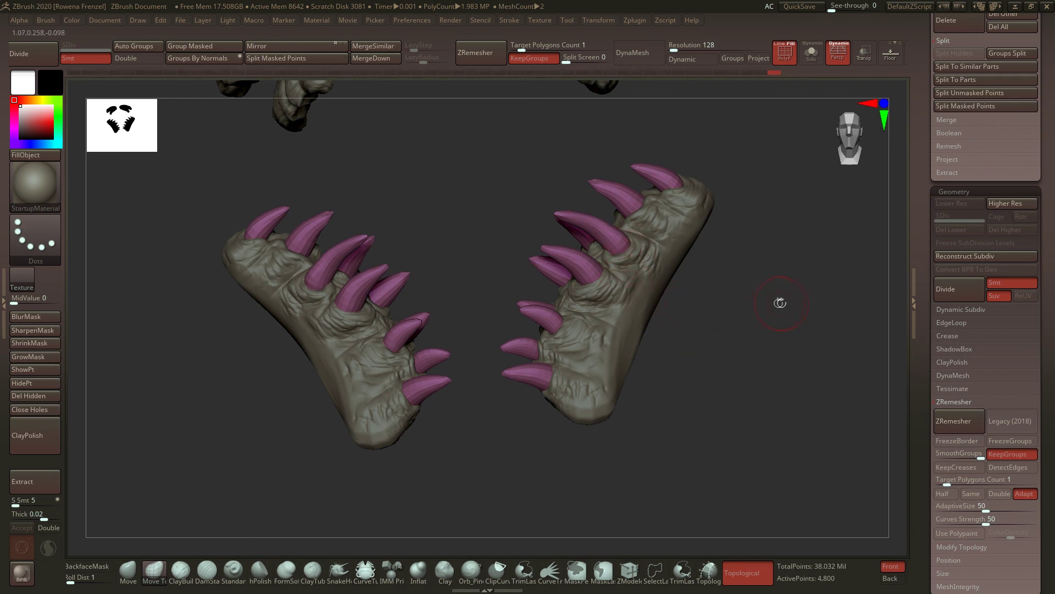